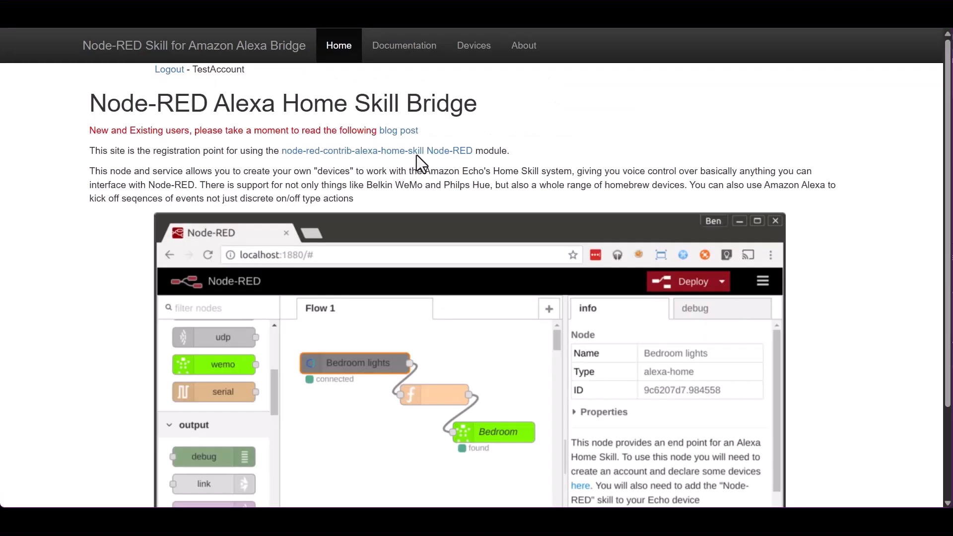
Start a new device on the bridge site named "Virtual Dining Room Light" with the description "light"
{"action": "left_click", "coordinate": [477, 49]}
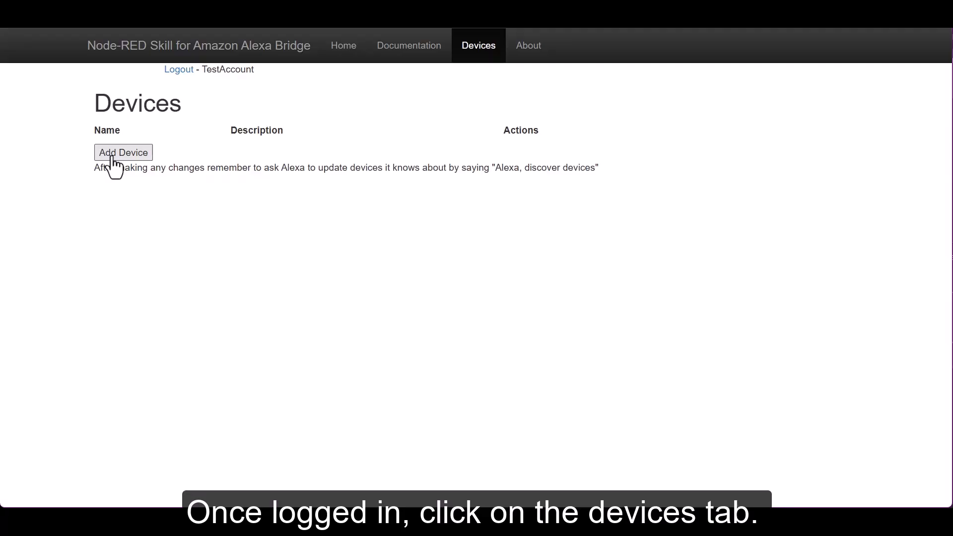
{"action": "left_click", "coordinate": [112, 155]}
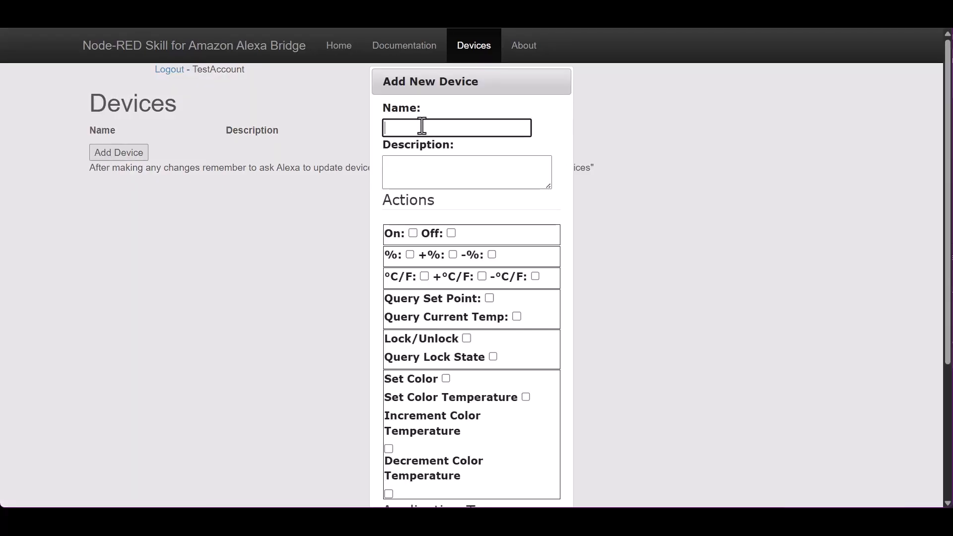
{"action": "type", "text": "Virtual Dining Room Light"}
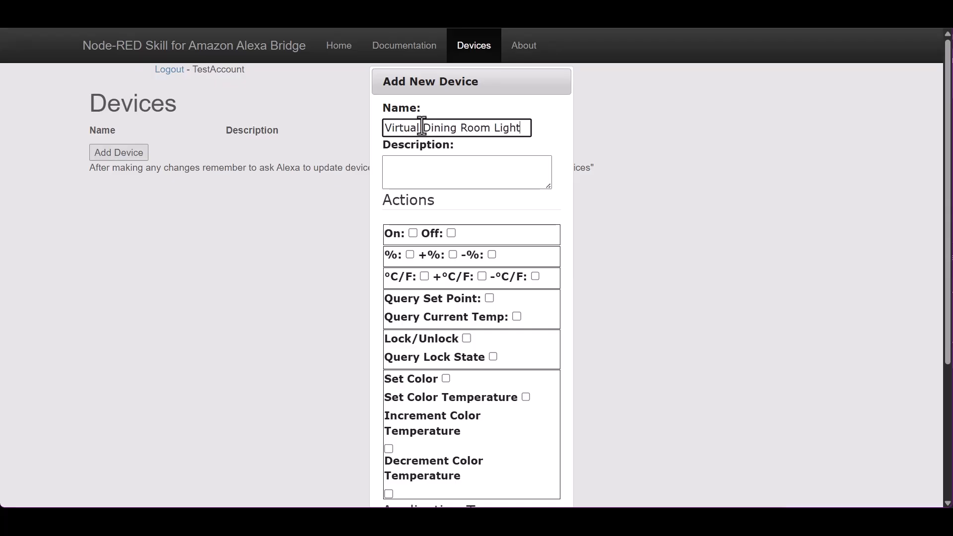
{"action": "left_click", "coordinate": [425, 177]}
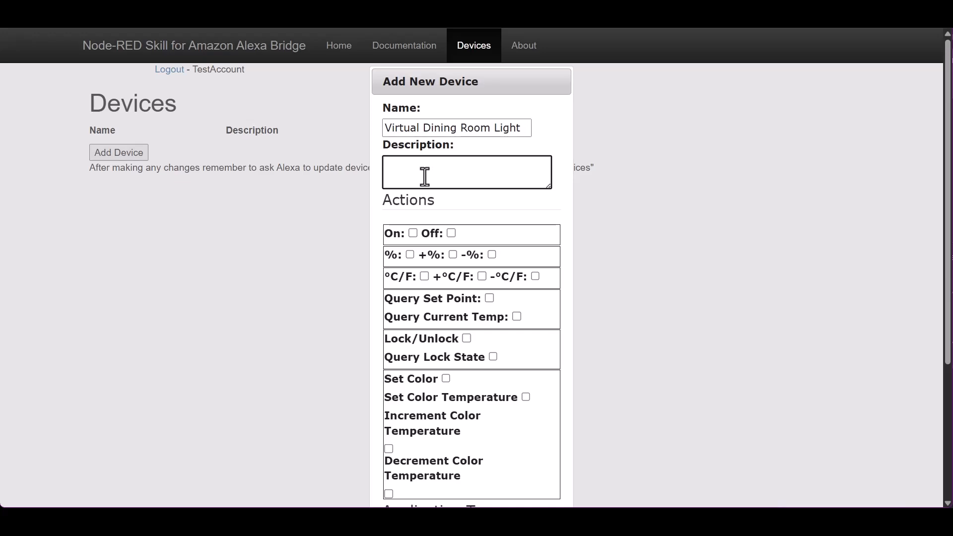
{"action": "type", "text": "light"}
Enable the On, Off, %, Set Color and Set Color Temperature actions, choose the LIGHT application type, and save the device
{"action": "left_click", "coordinate": [413, 233]}
{"action": "left_click", "coordinate": [452, 233]}
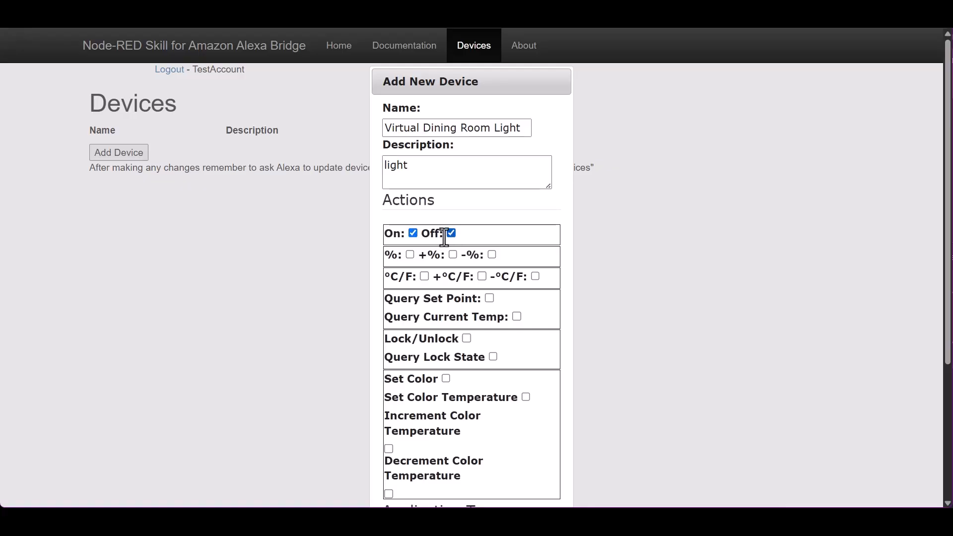
{"action": "left_click", "coordinate": [410, 254]}
{"action": "scroll", "coordinate": [512, 346], "scroll_direction": "down", "scroll_amount": 1}
{"action": "left_click", "coordinate": [446, 317]}
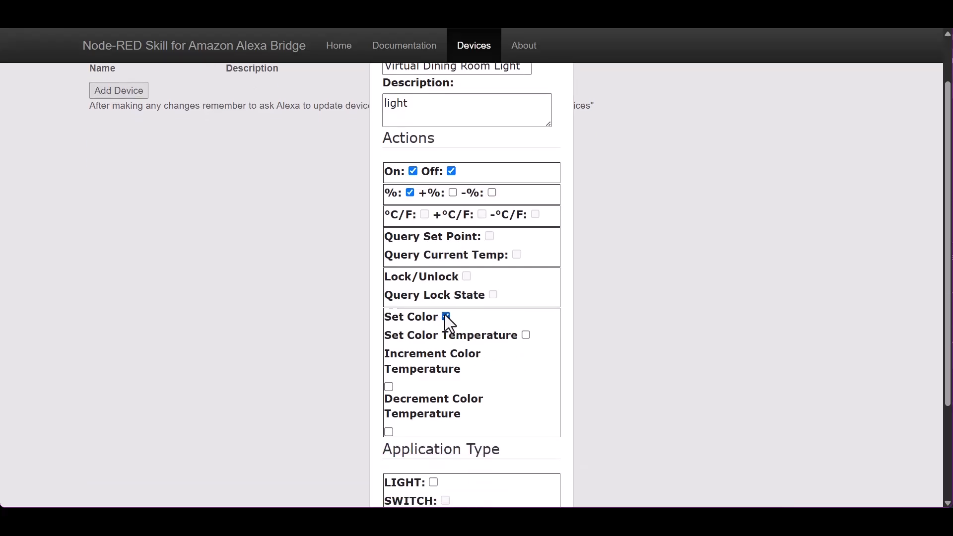
{"action": "left_click", "coordinate": [526, 336]}
{"action": "scroll", "coordinate": [516, 353], "scroll_direction": "down", "scroll_amount": 2}
{"action": "left_click", "coordinate": [434, 349]}
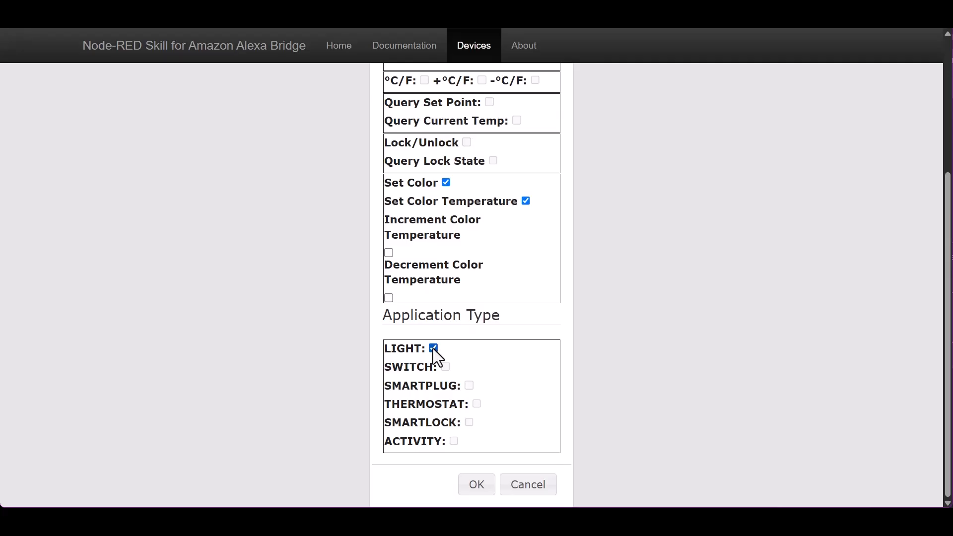
{"action": "left_click", "coordinate": [477, 485]}
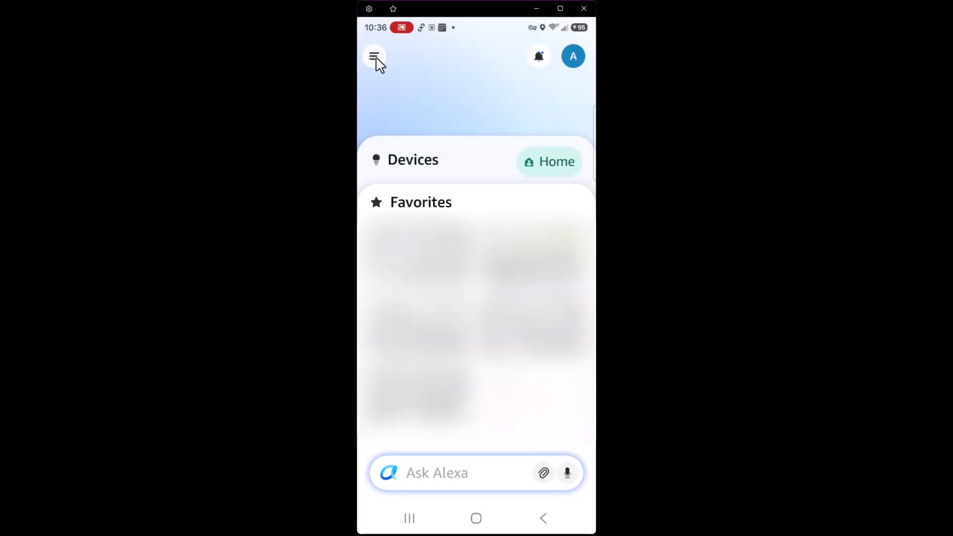
In the Amazon Alexa app, search the Alexa+ Store for "node red" and open the Node-RED skill
{"action": "left_click", "coordinate": [375, 57]}
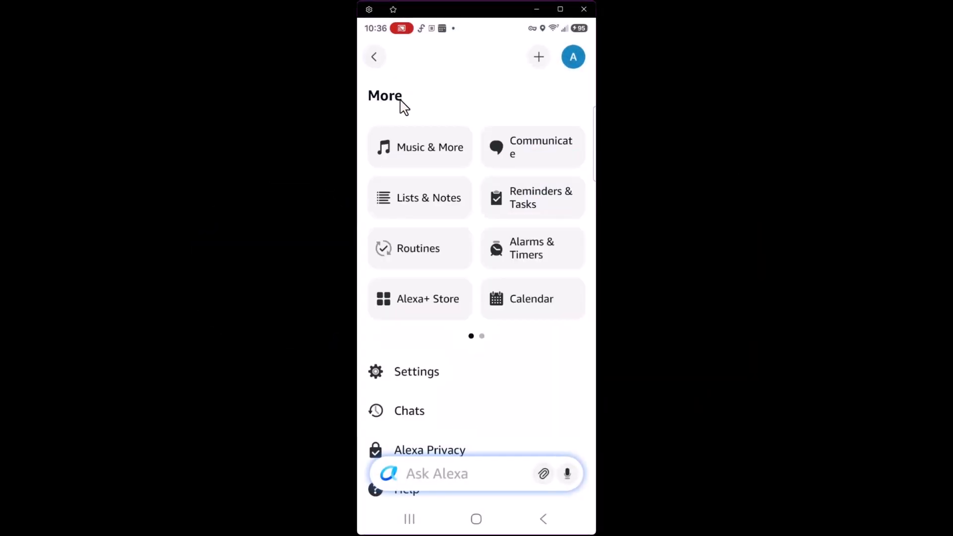
{"action": "left_click", "coordinate": [431, 298]}
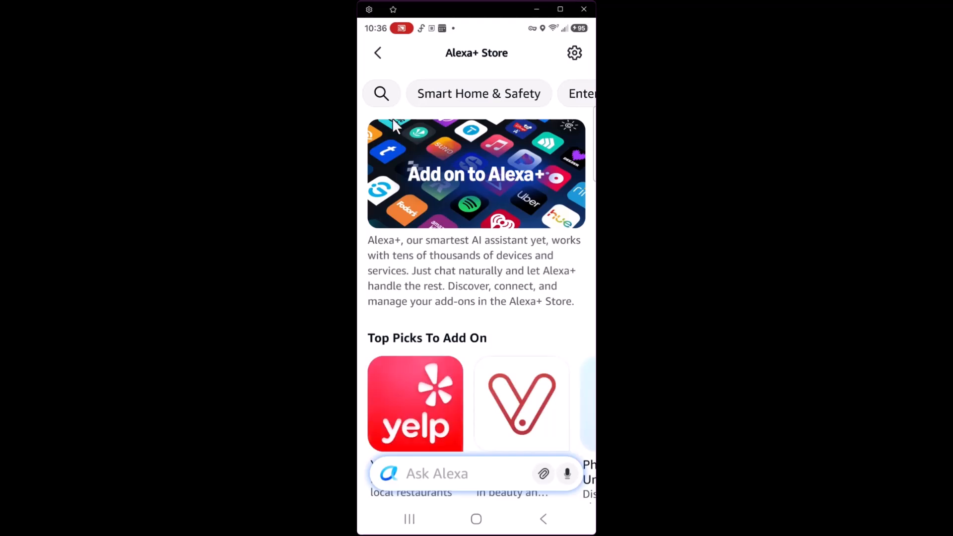
{"action": "left_click", "coordinate": [378, 94]}
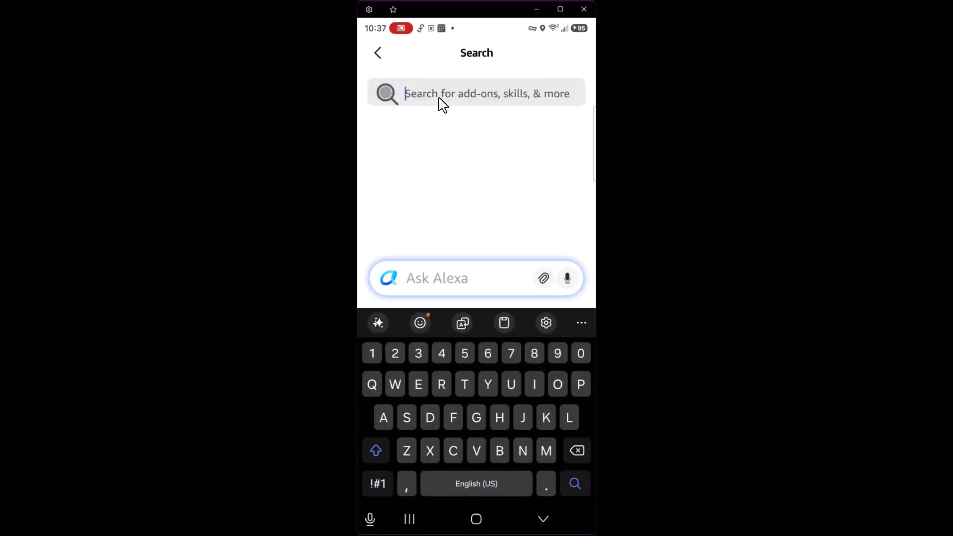
{"action": "type", "text": "node red"}
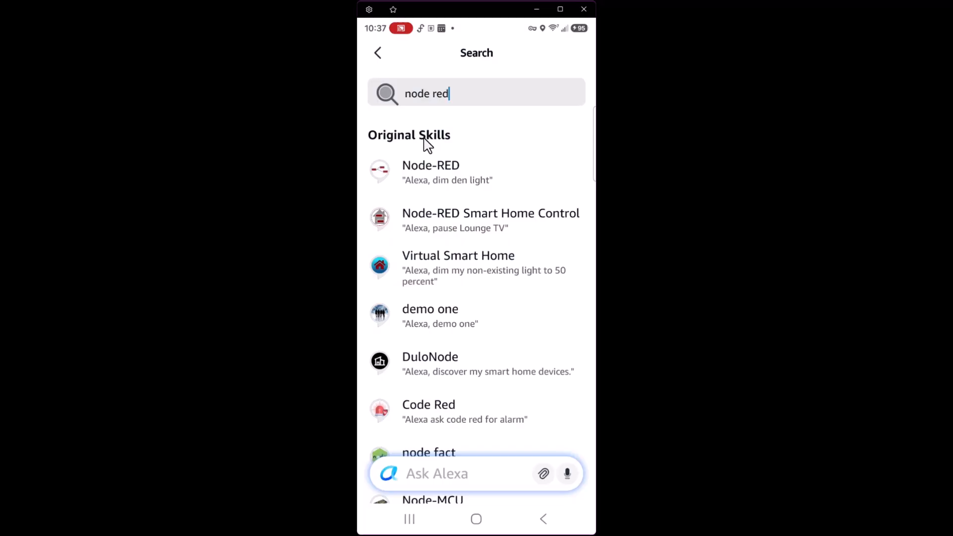
{"action": "left_click", "coordinate": [425, 173]}
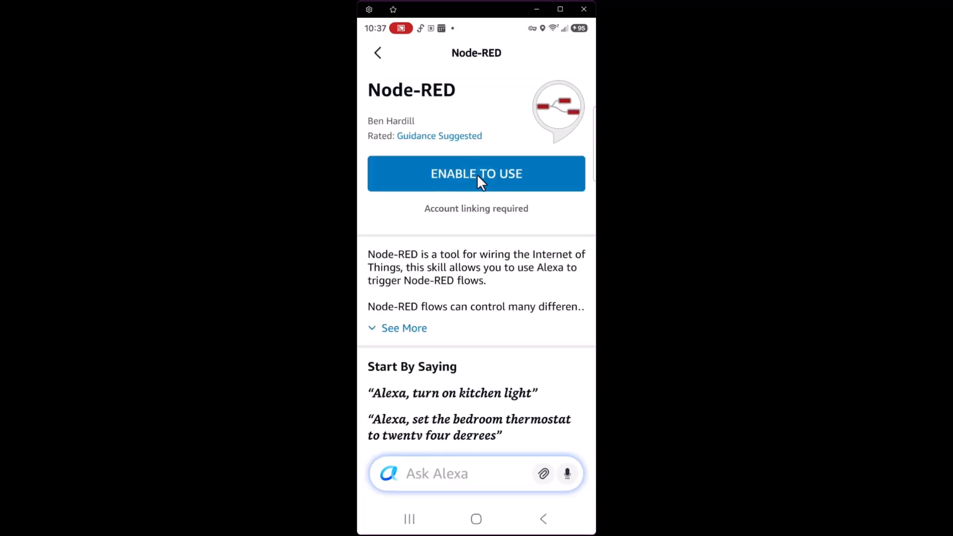
Enable the Node-RED skill and authorise account linking with the bridge account's username and password
{"action": "left_click", "coordinate": [479, 177]}
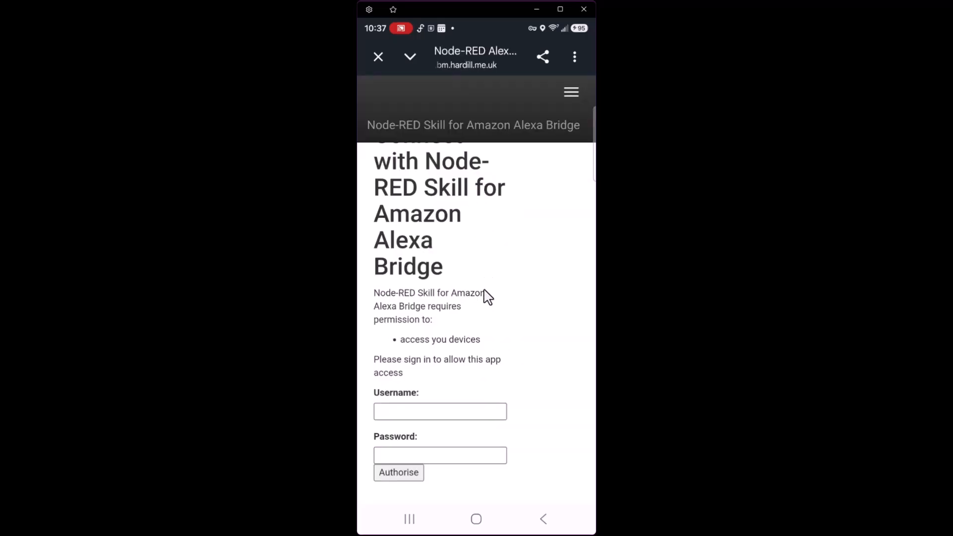
{"action": "left_click", "coordinate": [470, 411]}
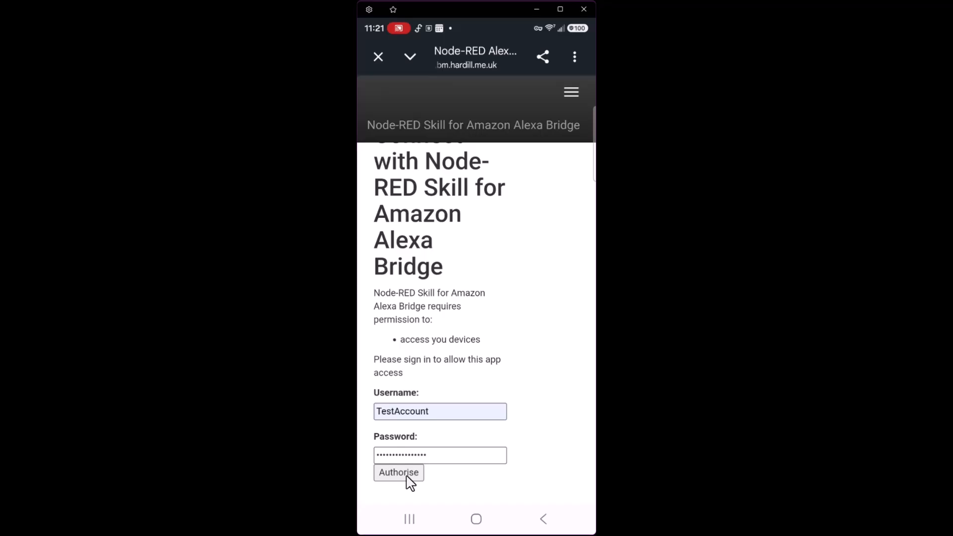
{"action": "left_click", "coordinate": [407, 477]}
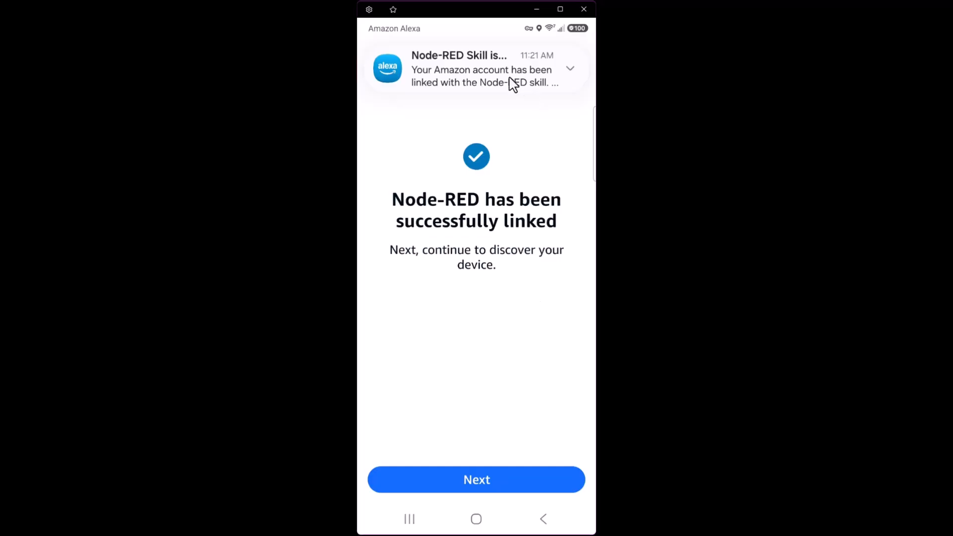
Discover the linked Node-RED light, continue its setup, and create a new group for it using a suggested name
{"action": "left_click", "coordinate": [484, 484]}
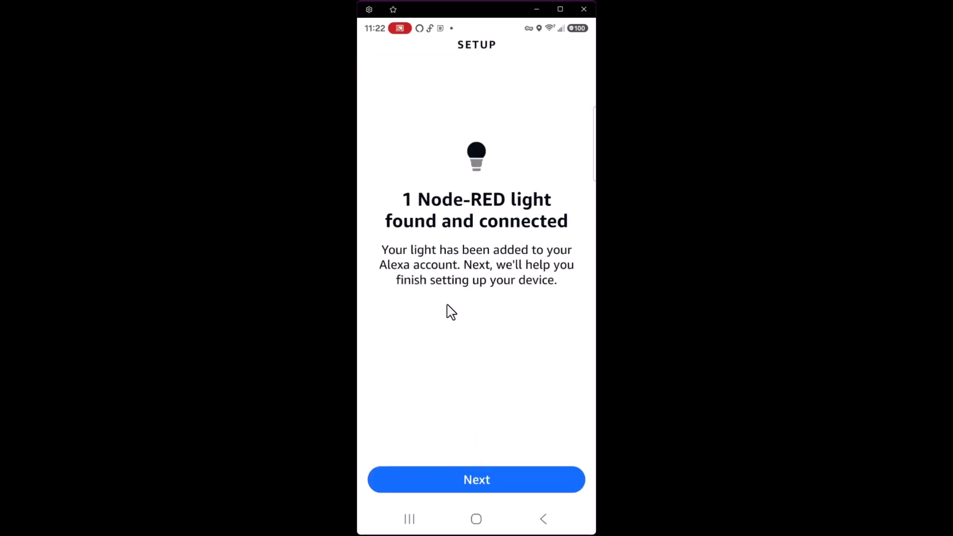
{"action": "left_click", "coordinate": [476, 484]}
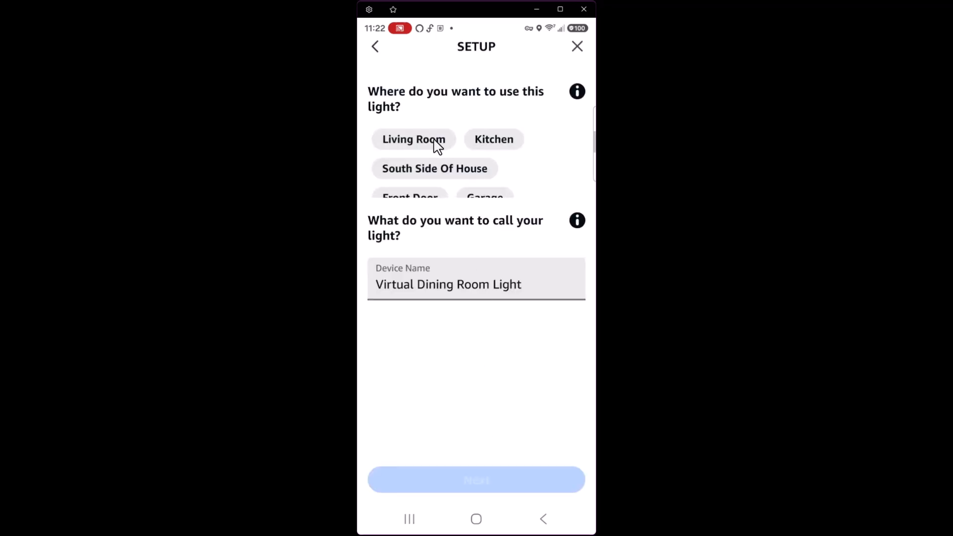
{"action": "scroll", "coordinate": [435, 146], "scroll_direction": "down", "scroll_amount": 1}
{"action": "scroll", "coordinate": [436, 149], "scroll_direction": "down", "scroll_amount": 2}
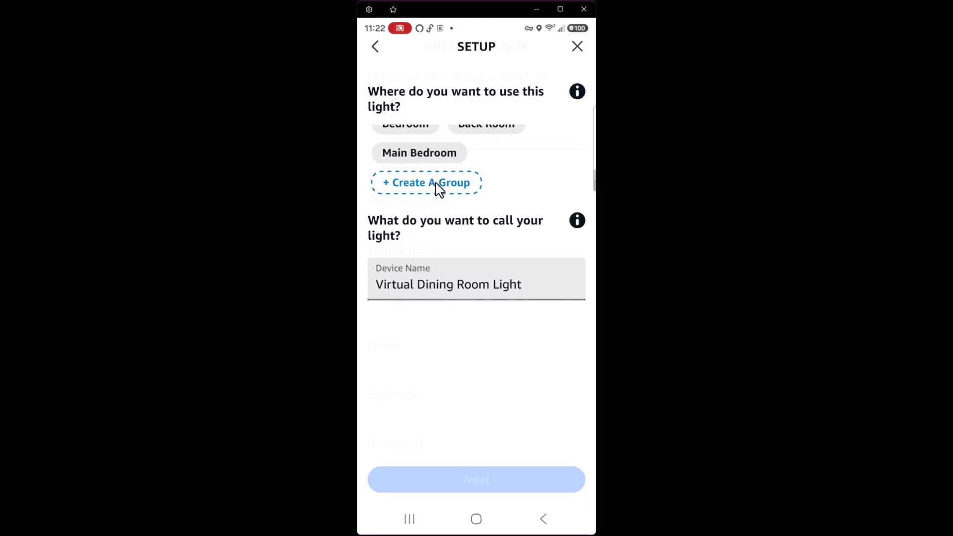
{"action": "left_click", "coordinate": [436, 184]}
{"action": "left_click", "coordinate": [420, 308]}
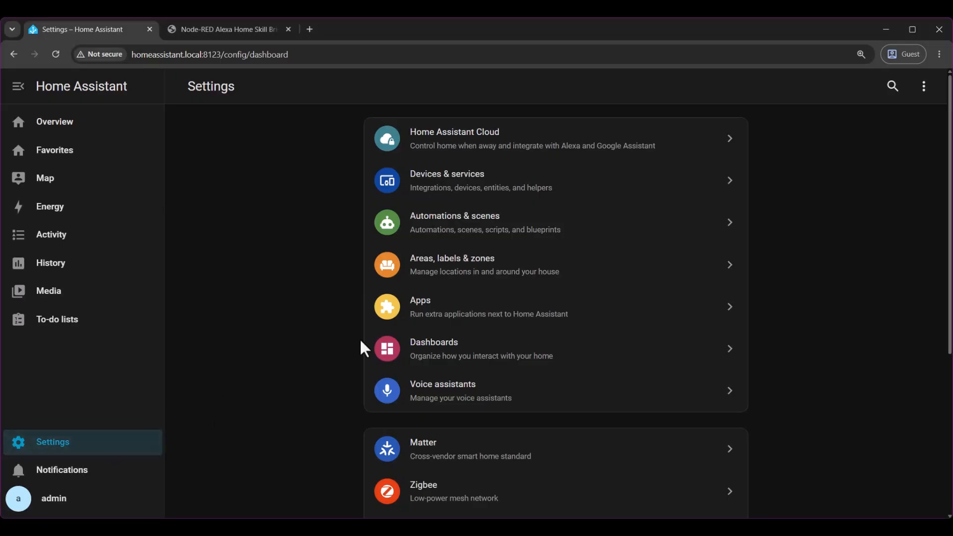
Switch to Home Assistant, search the app store for "node", and install the Node-RED community app
{"action": "left_click", "coordinate": [448, 323]}
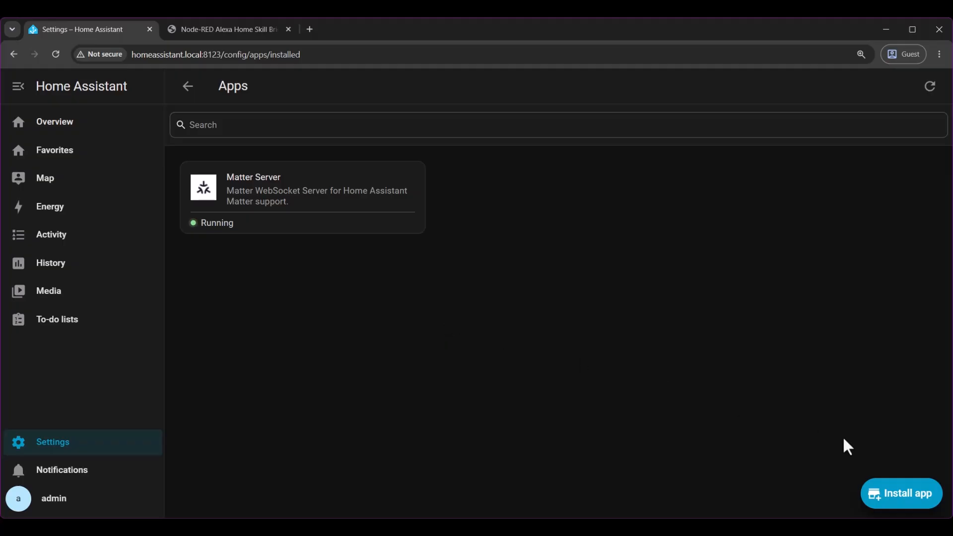
{"action": "left_click", "coordinate": [901, 503]}
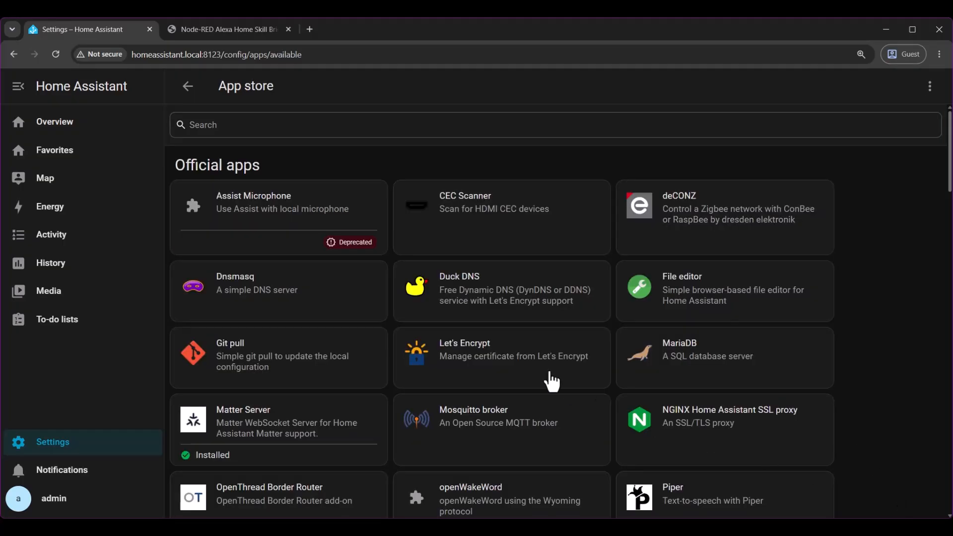
{"action": "left_click", "coordinate": [266, 128]}
{"action": "type", "text": "node"}
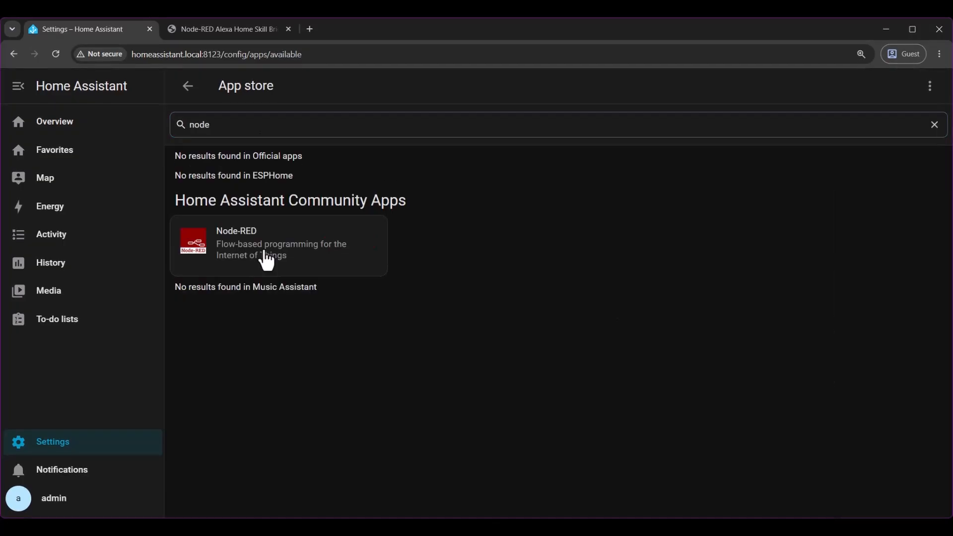
{"action": "left_click", "coordinate": [267, 262]}
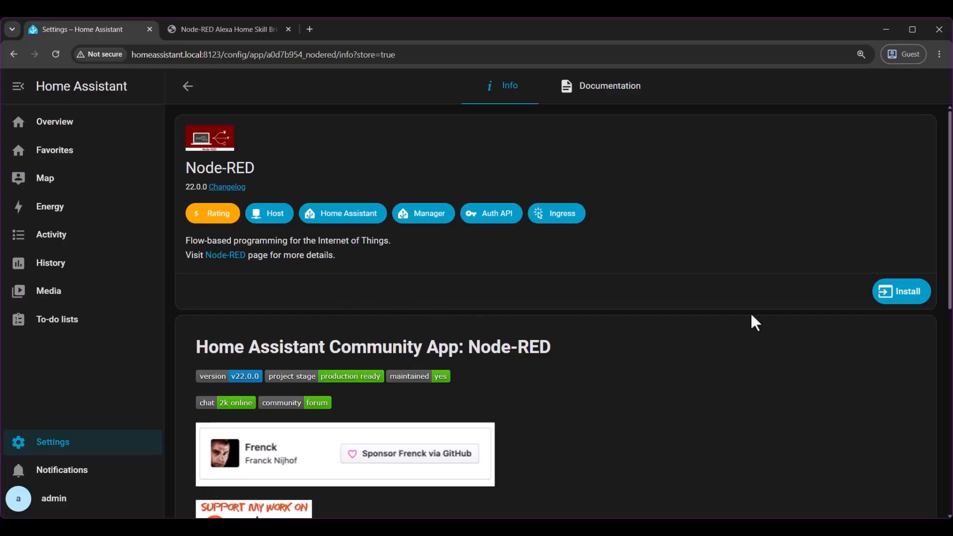
{"action": "left_click", "coordinate": [888, 294]}
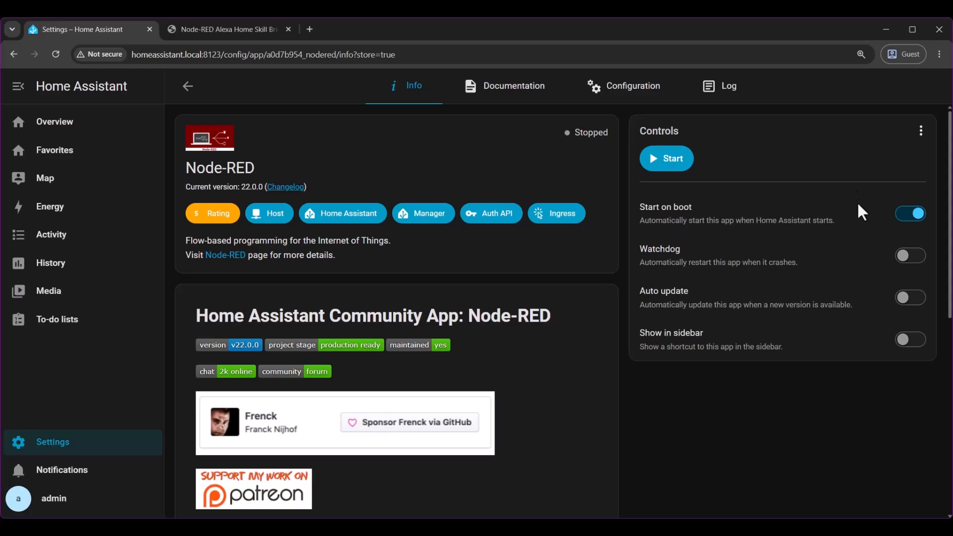
Turn on Watchdog, Auto update and Show in sidebar for the Node-RED app
{"action": "left_click", "coordinate": [909, 258]}
{"action": "left_click", "coordinate": [910, 299]}
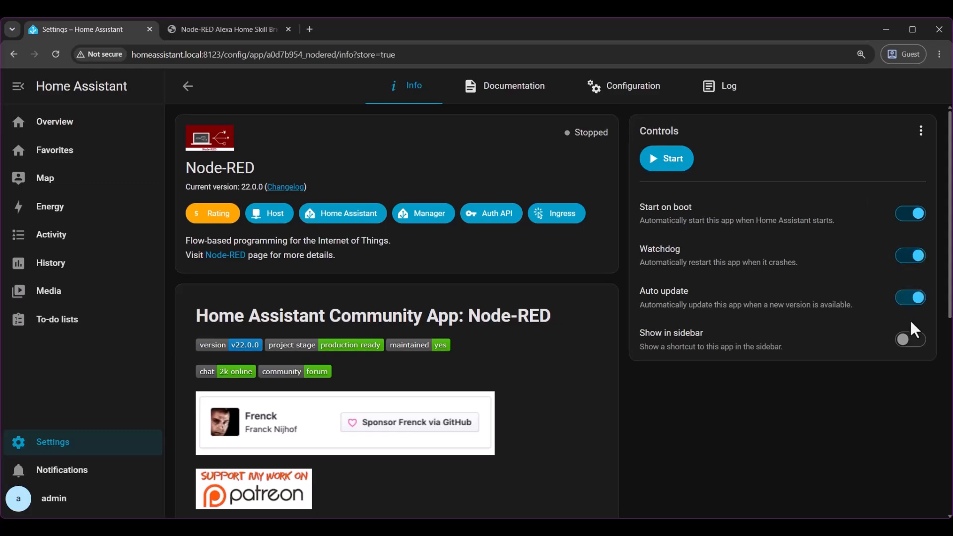
{"action": "left_click", "coordinate": [910, 340]}
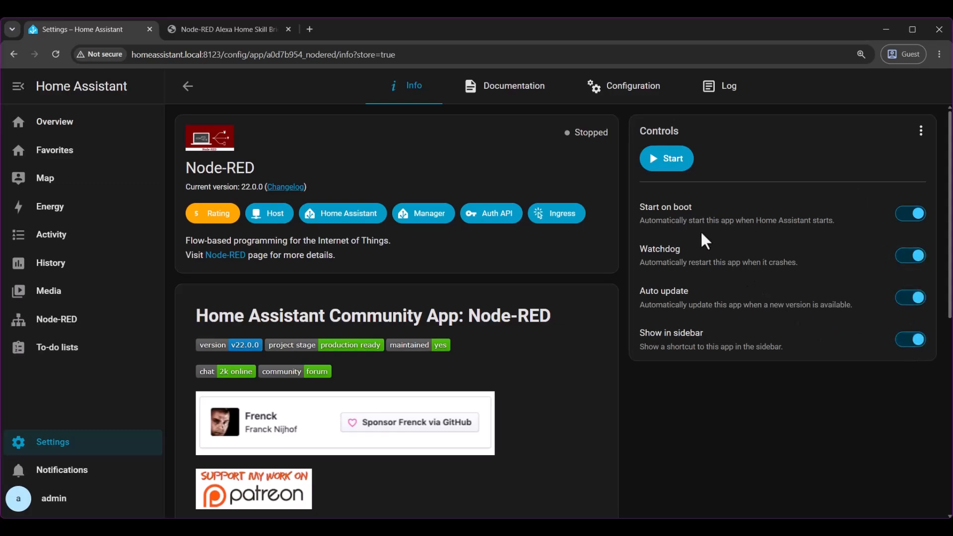
Turn off ssl in the Node-RED app's configuration options and save the change
{"action": "left_click", "coordinate": [616, 91]}
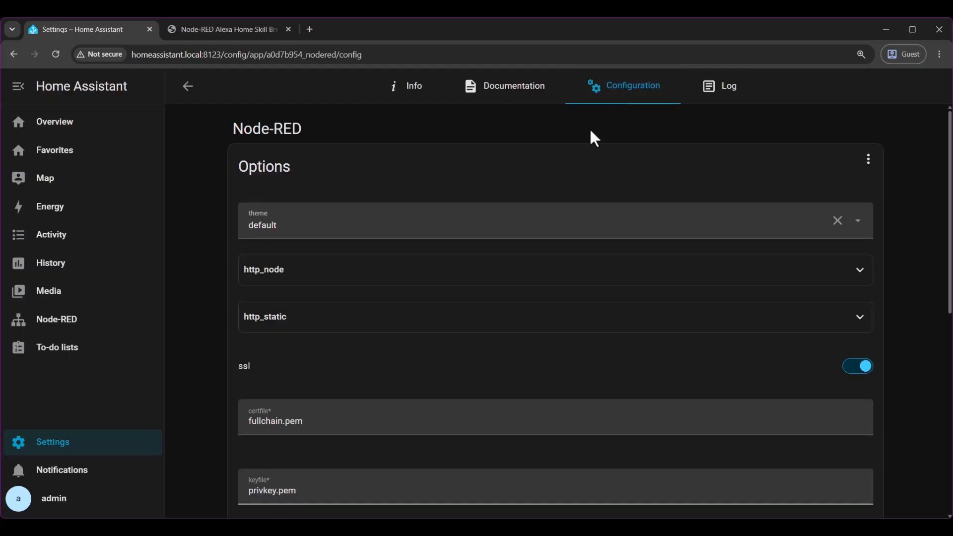
{"action": "scroll", "coordinate": [653, 236], "scroll_direction": "down", "scroll_amount": 4}
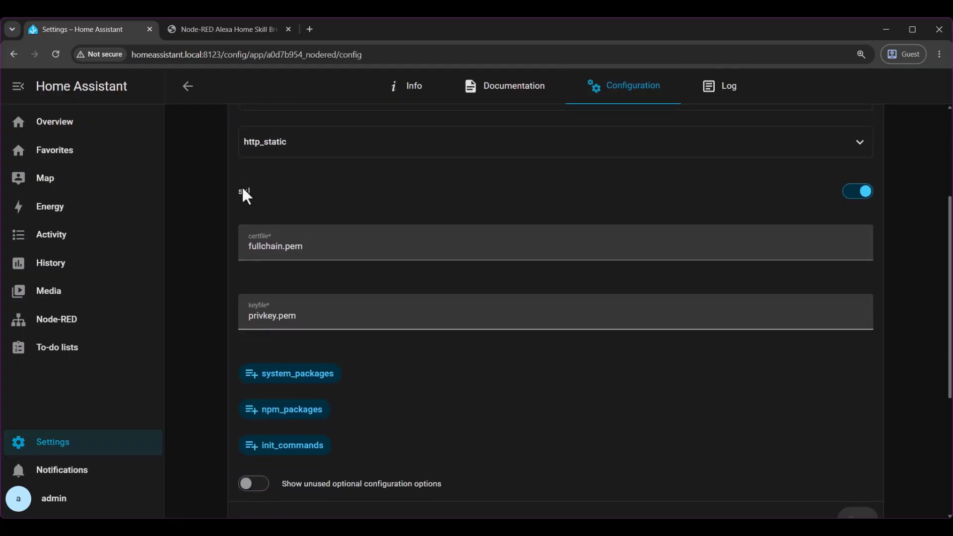
{"action": "left_click", "coordinate": [862, 198]}
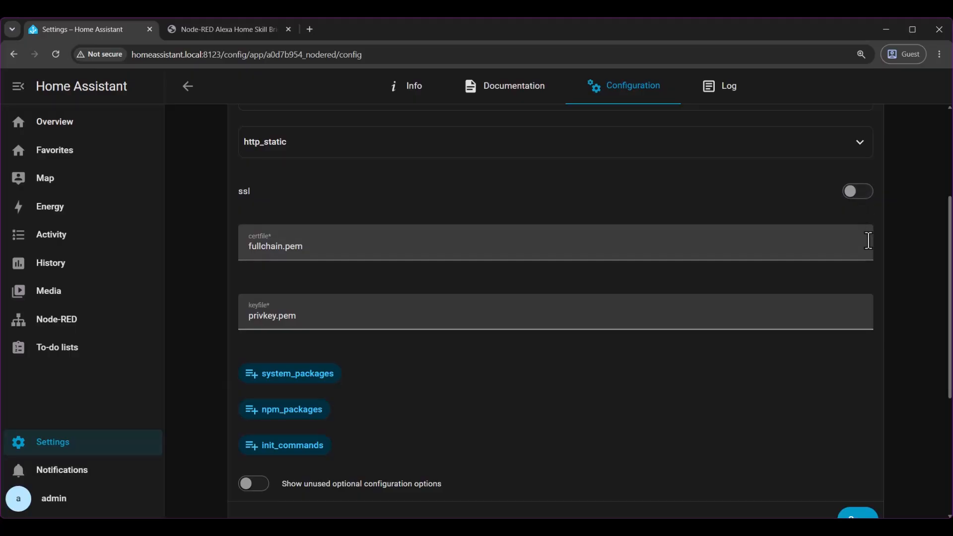
{"action": "scroll", "coordinate": [871, 342], "scroll_direction": "down", "scroll_amount": 2}
{"action": "left_click", "coordinate": [863, 408]}
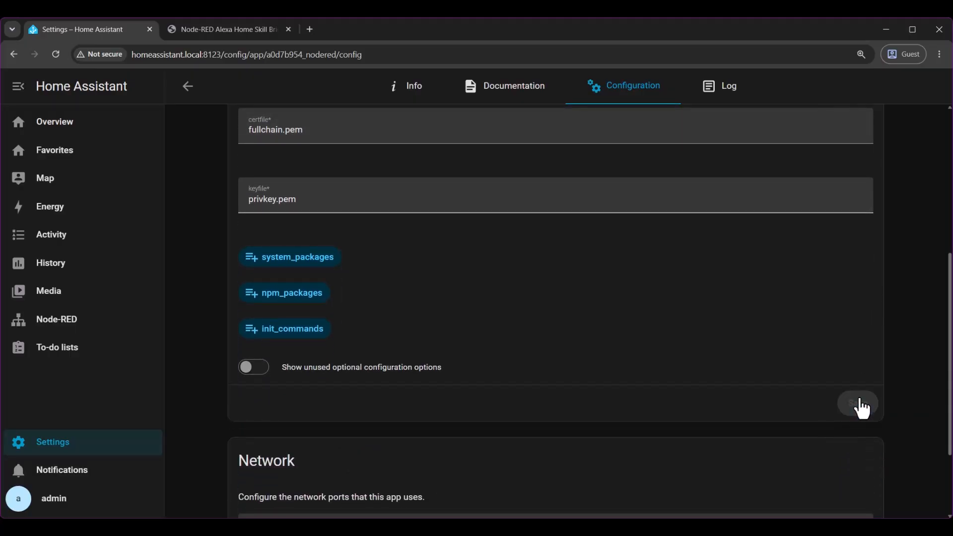
Start the Node-RED app, check its startup log, and return to its info page
{"action": "left_click", "coordinate": [424, 93]}
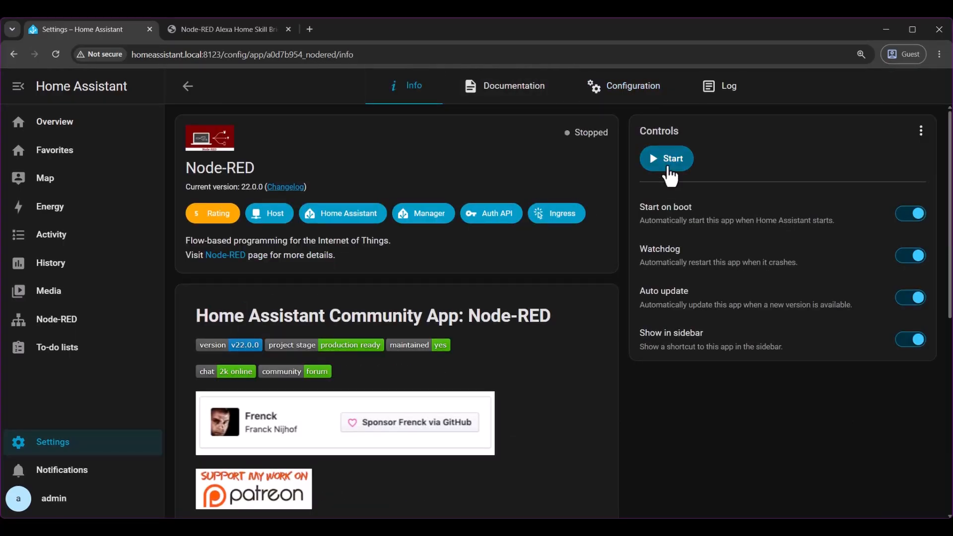
{"action": "left_click", "coordinate": [667, 167]}
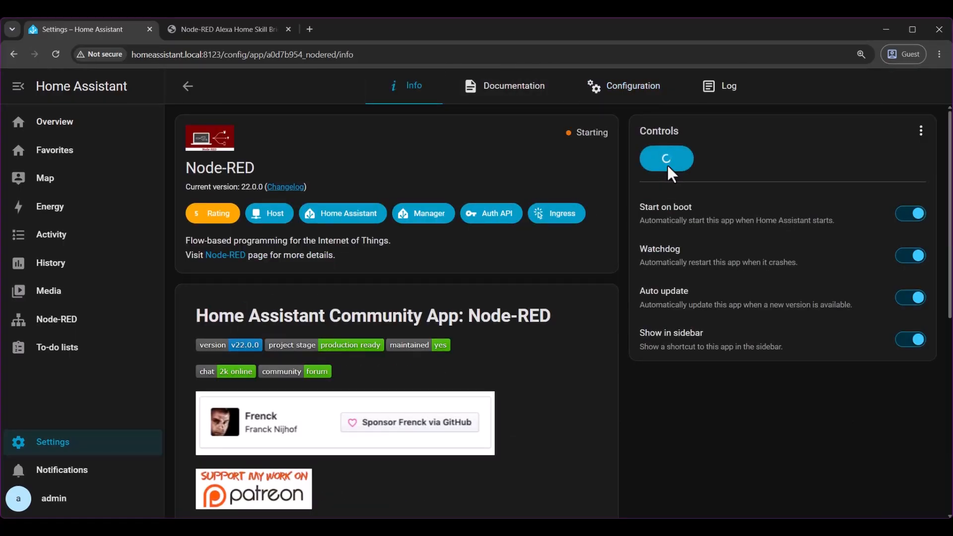
{"action": "left_click", "coordinate": [725, 97]}
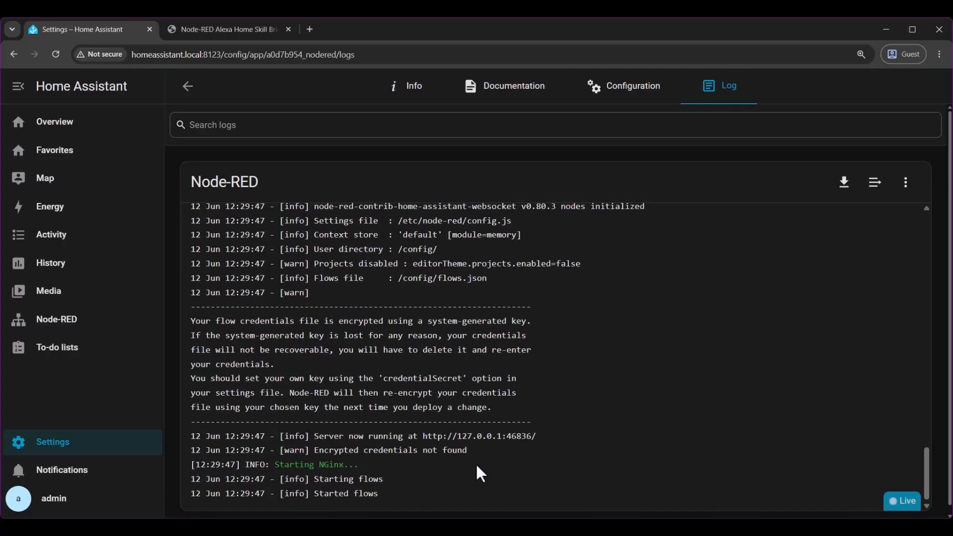
{"action": "left_click", "coordinate": [427, 94]}
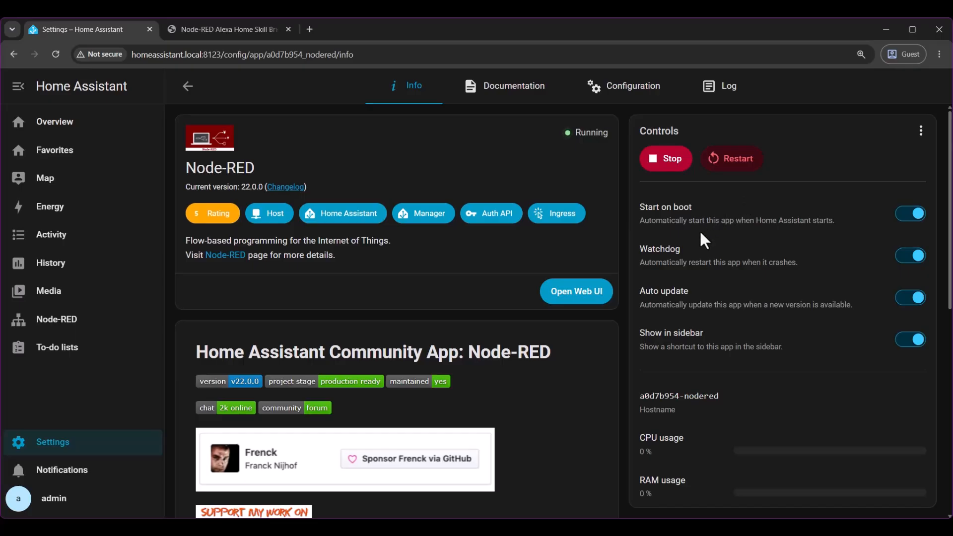
Open the Node-RED editor, enable update notifications, skip the welcome tour and hide the flow explorer
{"action": "left_click", "coordinate": [582, 297]}
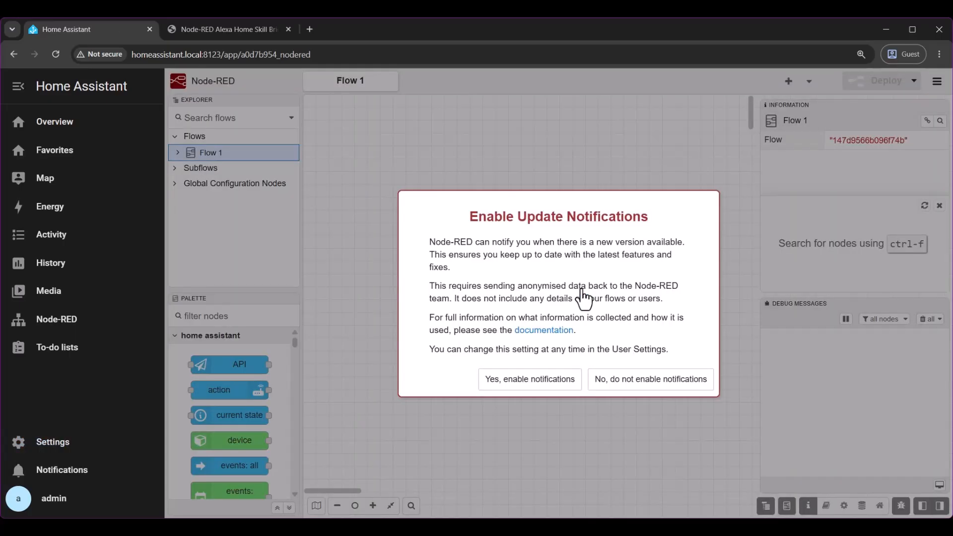
{"action": "left_click", "coordinate": [567, 382]}
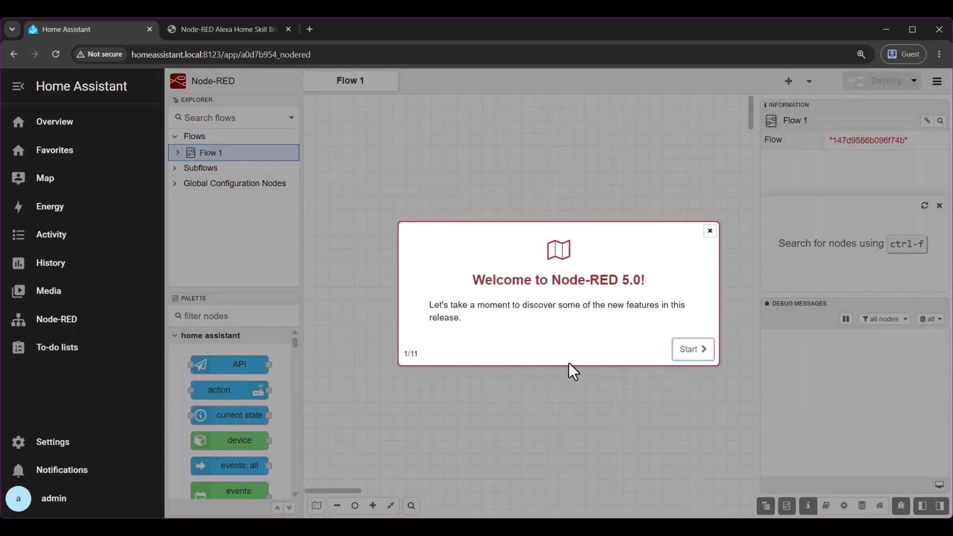
{"action": "left_click", "coordinate": [712, 232]}
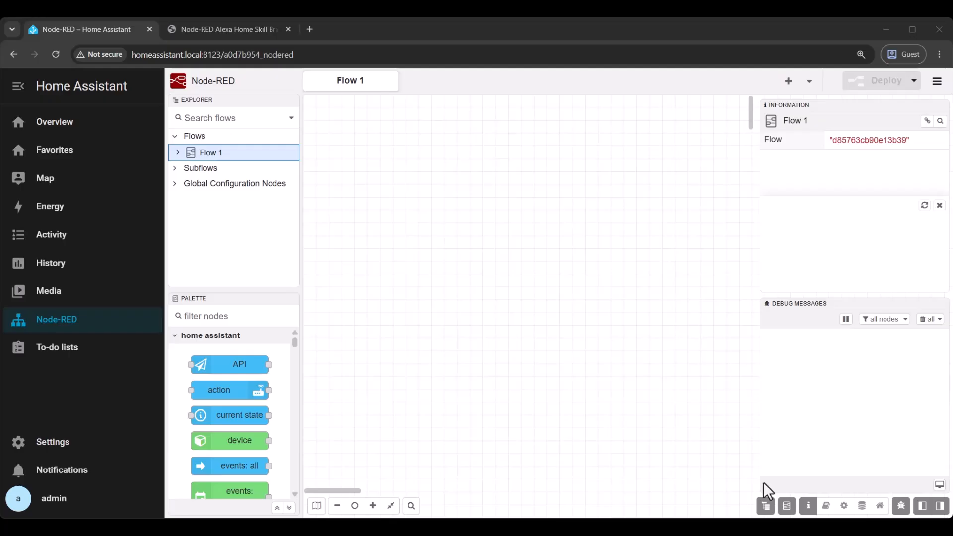
{"action": "left_click", "coordinate": [767, 507]}
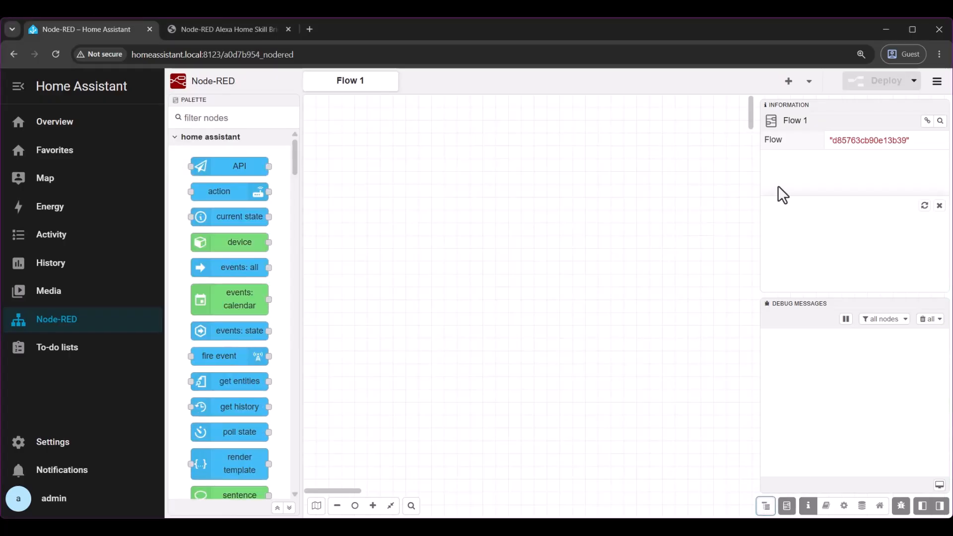
Search the installable palette modules for "alexa" and install node-red-contrib-alexa-home-skill
{"action": "left_click", "coordinate": [939, 82]}
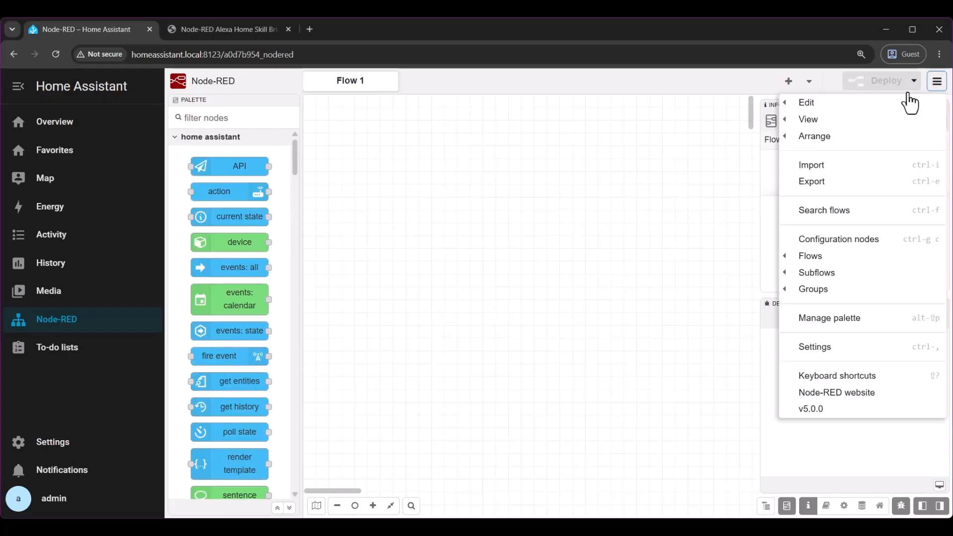
{"action": "left_click", "coordinate": [823, 325]}
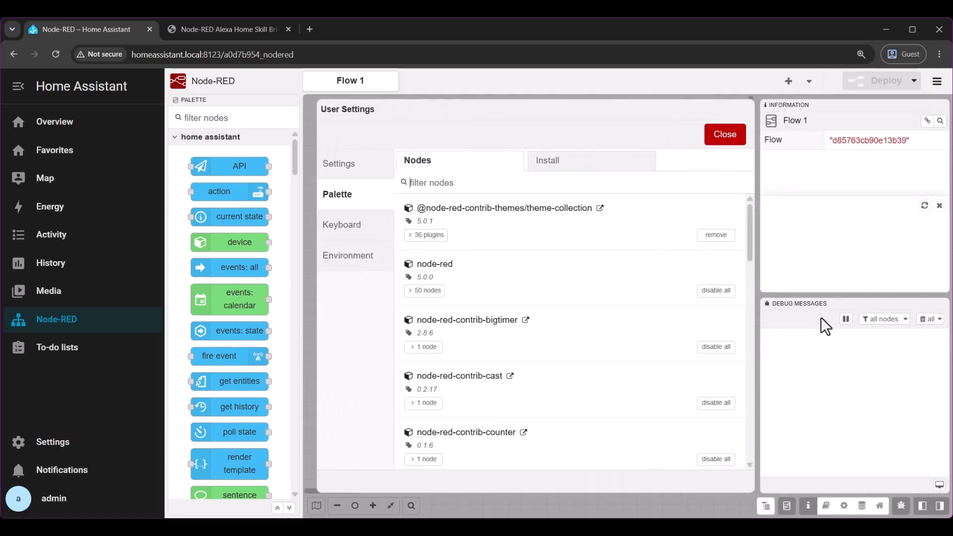
{"action": "left_click", "coordinate": [546, 160]}
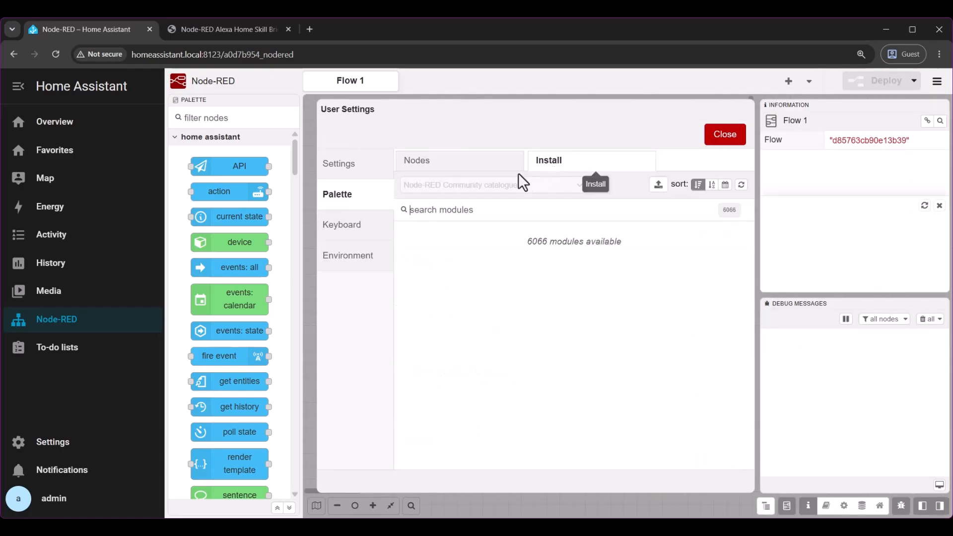
{"action": "left_click", "coordinate": [473, 209]}
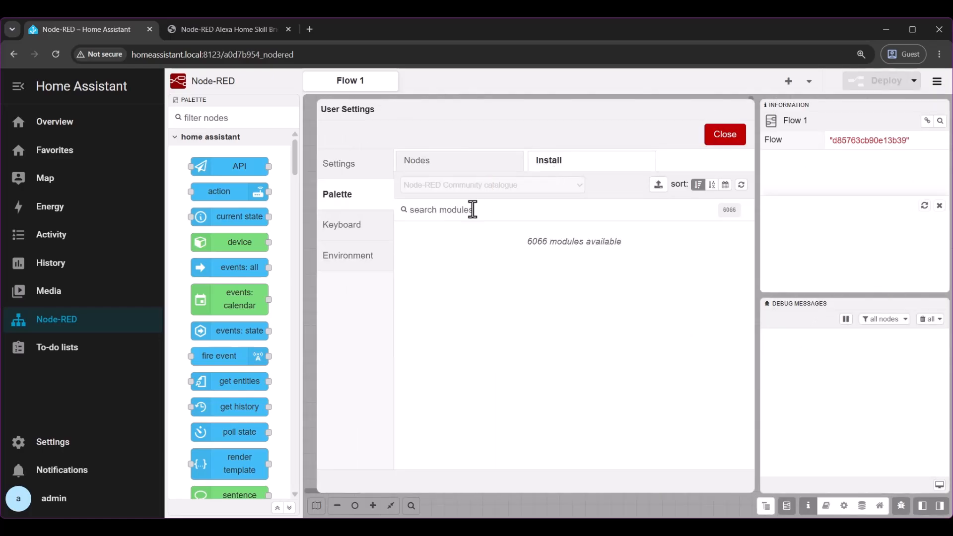
{"action": "type", "text": "alexa"}
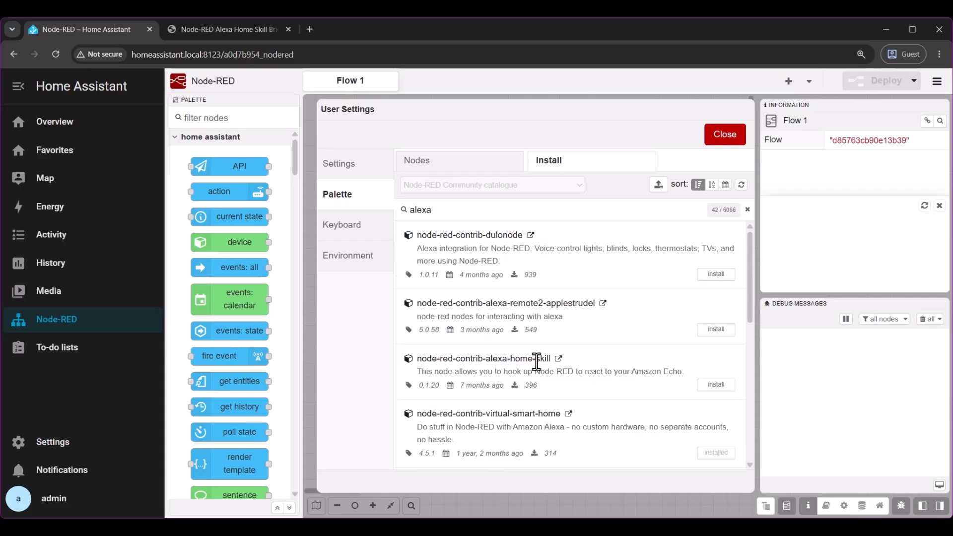
{"action": "left_click", "coordinate": [715, 386]}
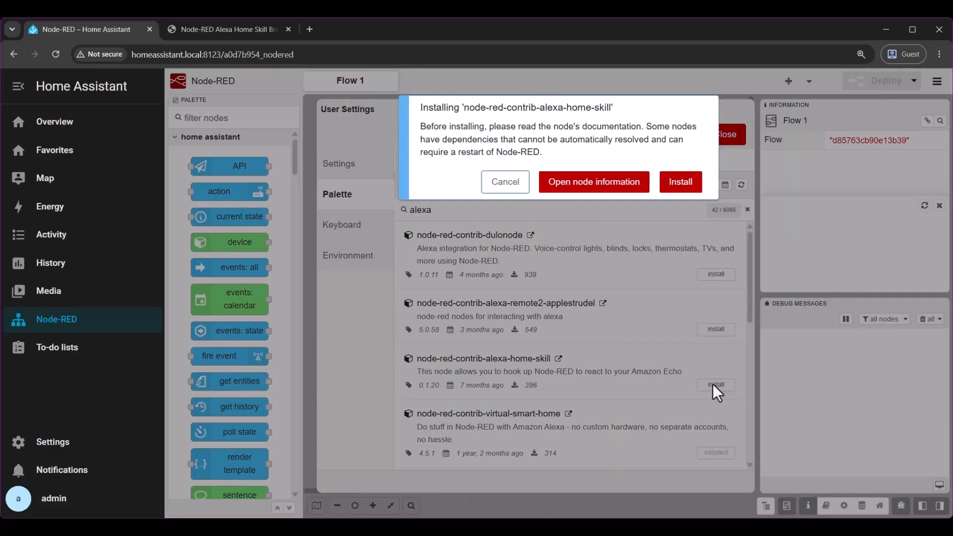
{"action": "left_click", "coordinate": [680, 182]}
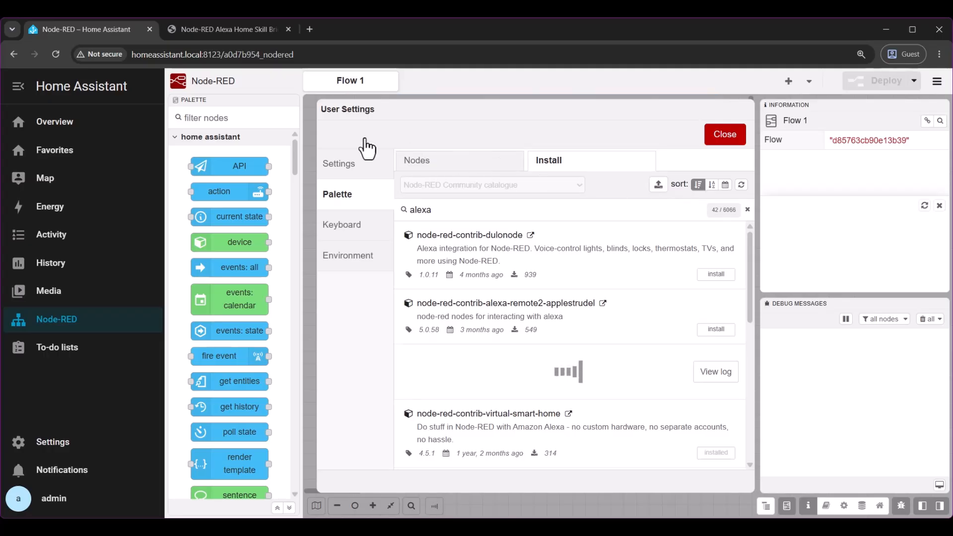
Filter the node palette for "alexa" and place an alexa-home node on Flow 1
{"action": "left_click", "coordinate": [229, 119]}
{"action": "type", "text": "alexa"}
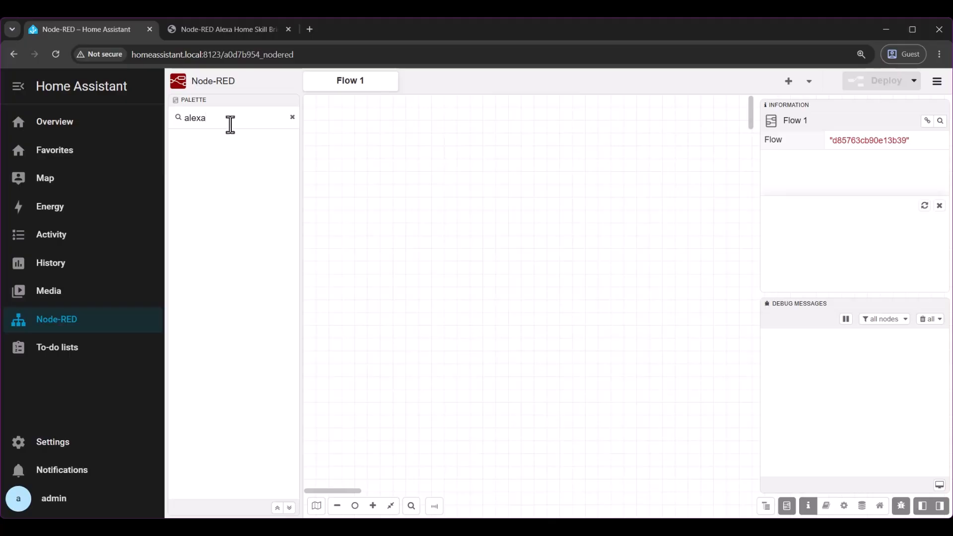
{"action": "mouse_move", "coordinate": [252, 164]}
{"action": "left_click_drag", "start_coordinate": [251, 165], "coordinate": [442, 256]}
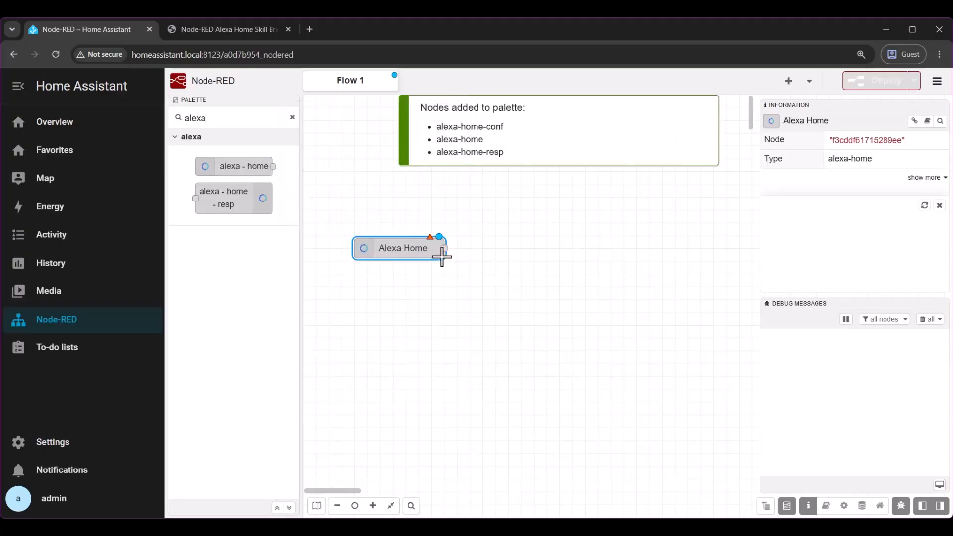
Add a new account configuration to the Alexa Home node with username TestAccount and the account password, and apply it
{"action": "double_click", "coordinate": [403, 253]}
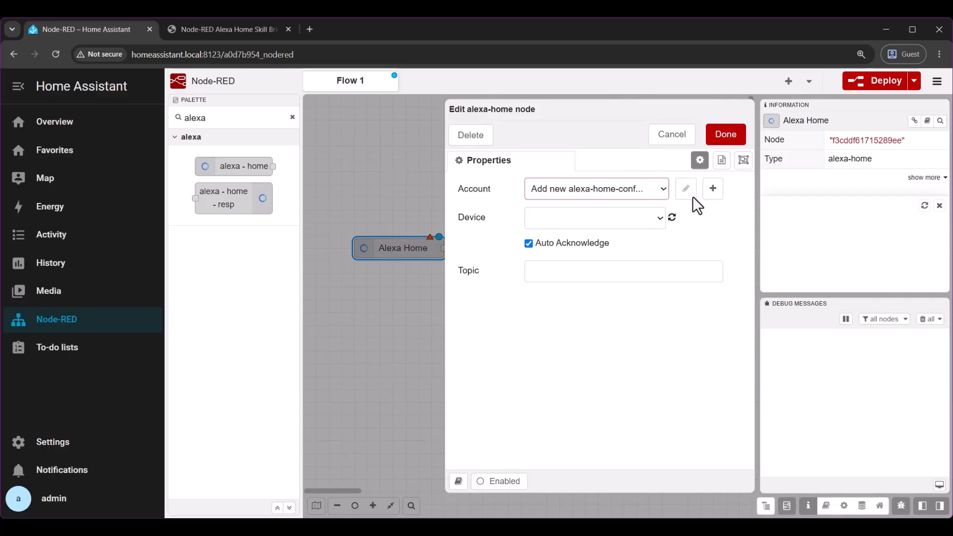
{"action": "left_click", "coordinate": [713, 191]}
{"action": "left_click", "coordinate": [542, 188]}
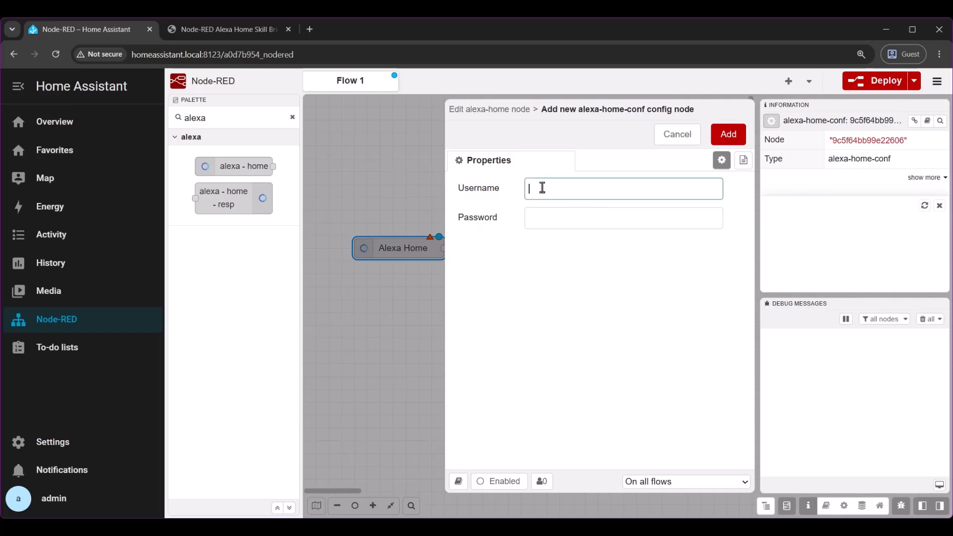
{"action": "type", "text": "tAccount"}
{"action": "key", "text": "Tab"}
{"action": "key", "text": "ctrl+v"}
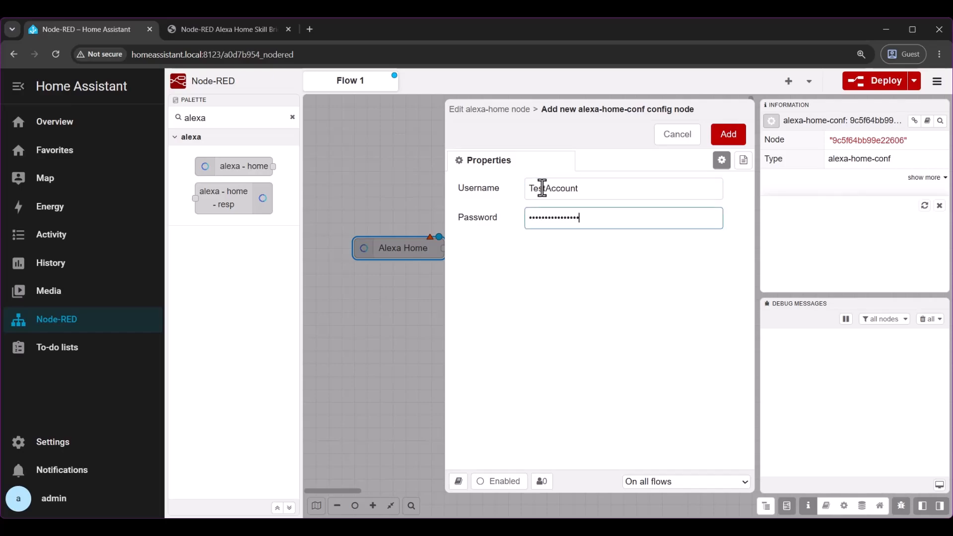
{"action": "left_click", "coordinate": [728, 139]}
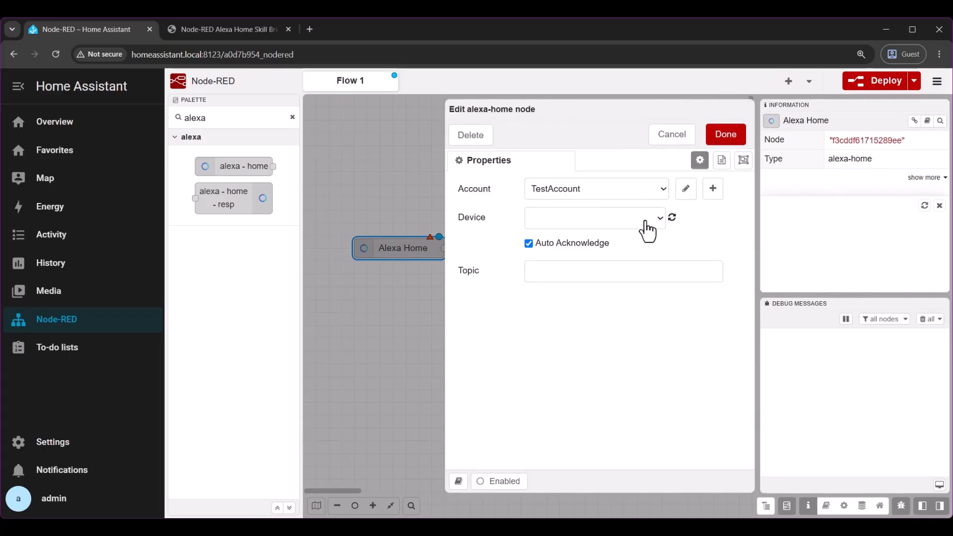
{"action": "left_click", "coordinate": [724, 139]}
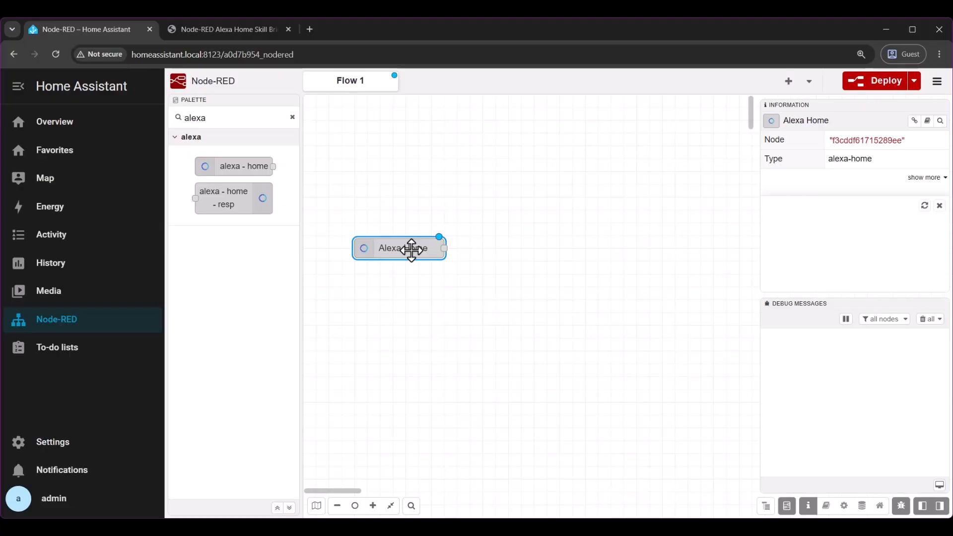
Reopen the Alexa Home node and set its device to Virtual Dining Room Light
{"action": "double_click", "coordinate": [411, 250]}
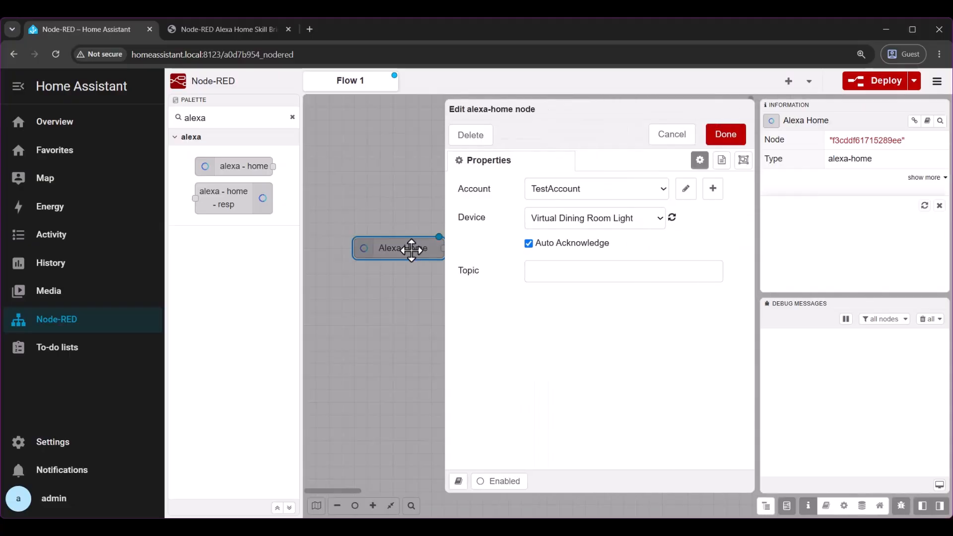
{"action": "left_click", "coordinate": [615, 223]}
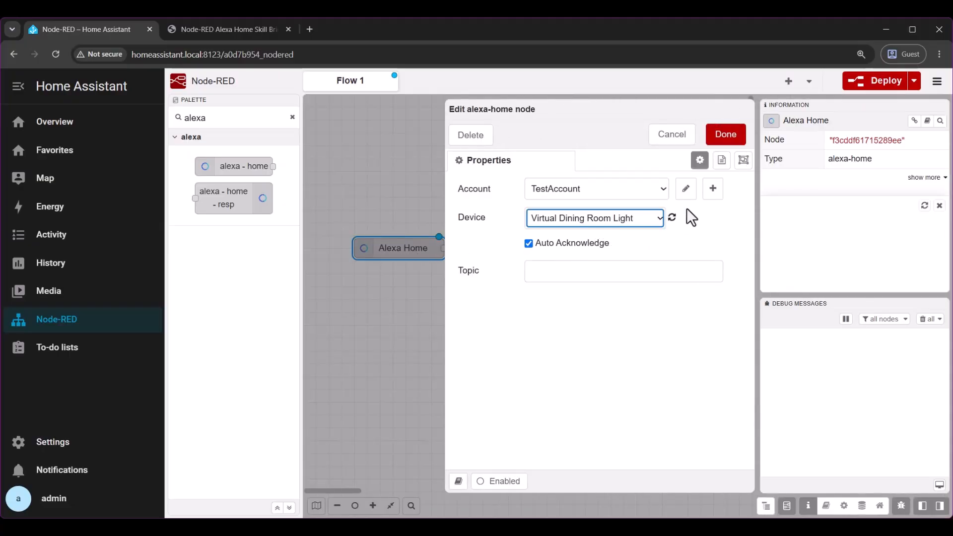
{"action": "left_click", "coordinate": [726, 135]}
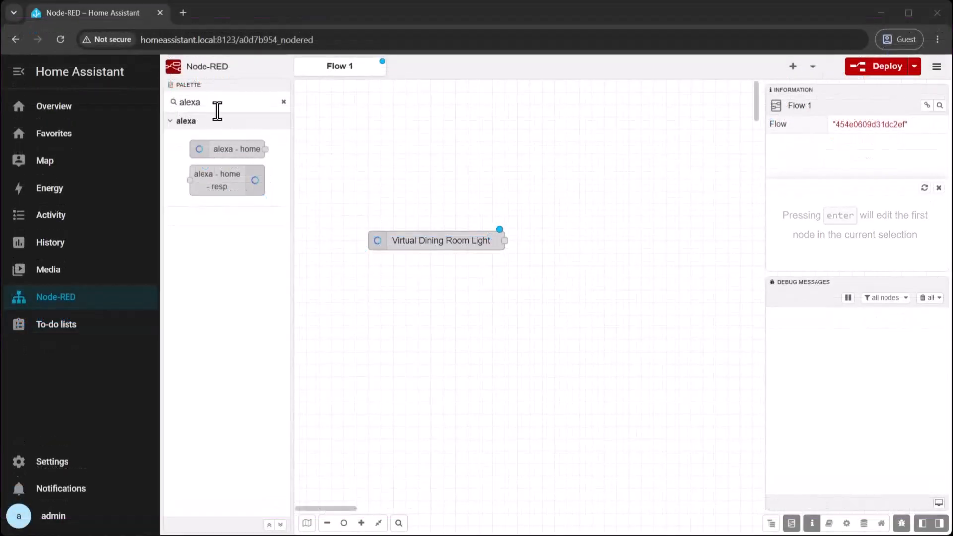
Add a function switch node beside the Virtual Dining Room Light node and wire the light's output to it
{"action": "left_click_drag", "start_coordinate": [215, 110], "coordinate": [159, 100]}
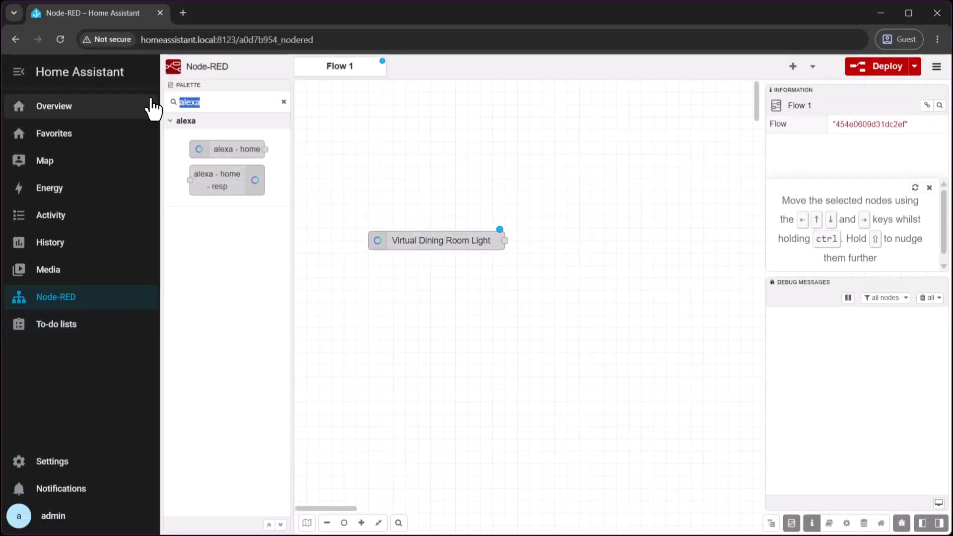
{"action": "type", "text": "switch"}
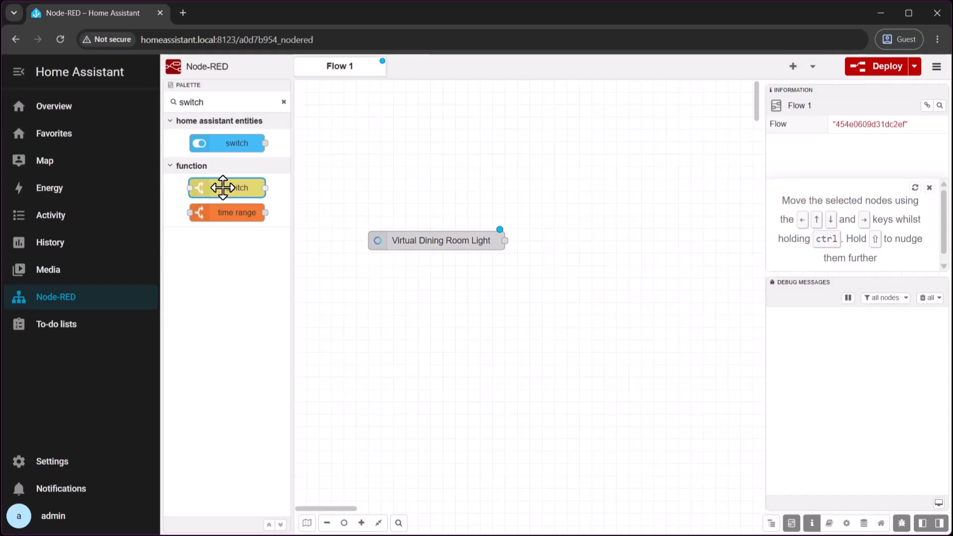
{"action": "left_click_drag", "start_coordinate": [223, 188], "coordinate": [598, 238]}
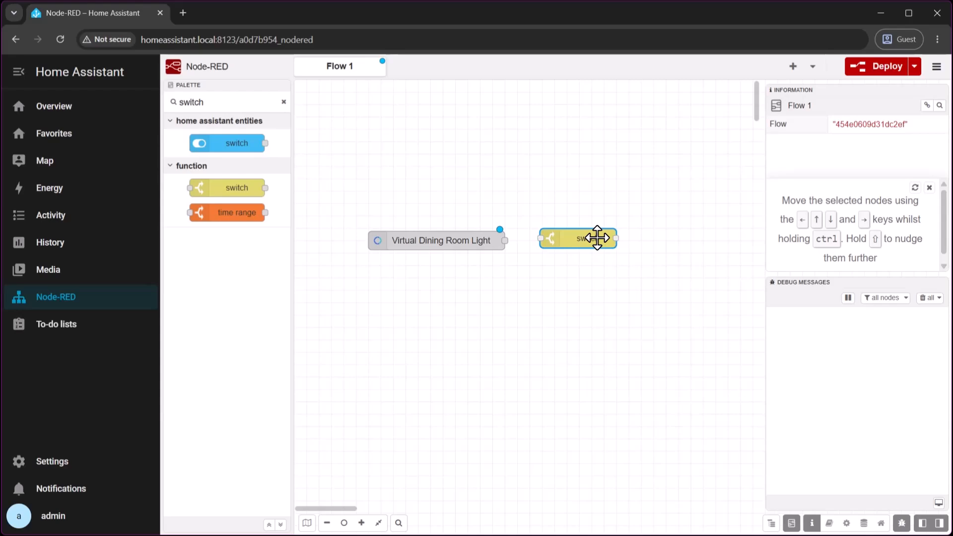
{"action": "left_click_drag", "start_coordinate": [598, 238], "coordinate": [598, 239]}
{"action": "left_click_drag", "start_coordinate": [505, 240], "coordinate": [544, 241]}
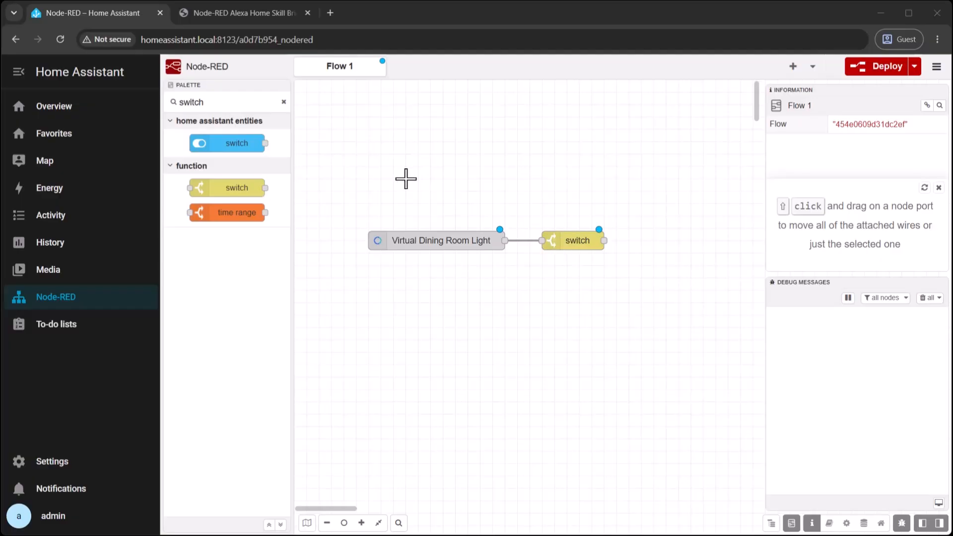
Look up the supported Alexa Home commands in the Node-RED Alexa bridge documentation and return to the flow
{"action": "left_click", "coordinate": [262, 15]}
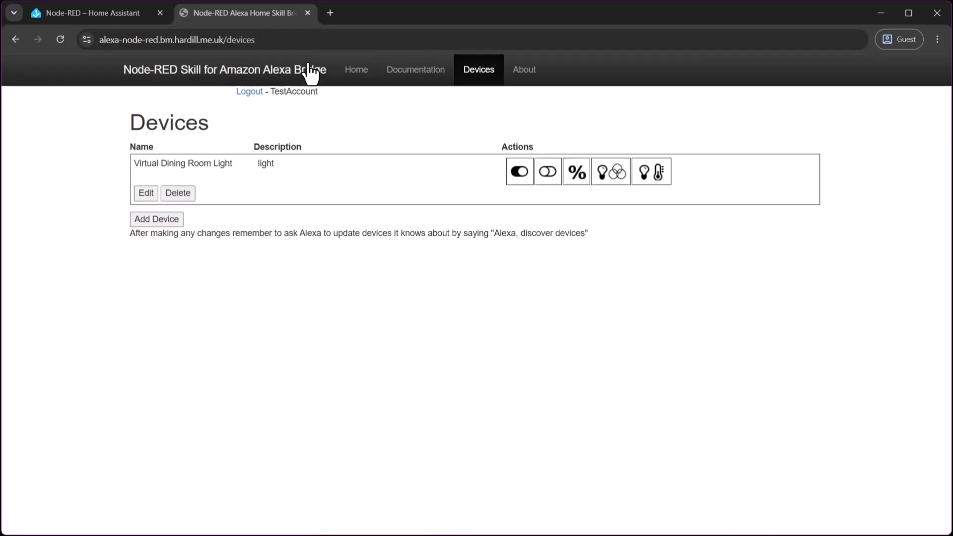
{"action": "left_click", "coordinate": [406, 74]}
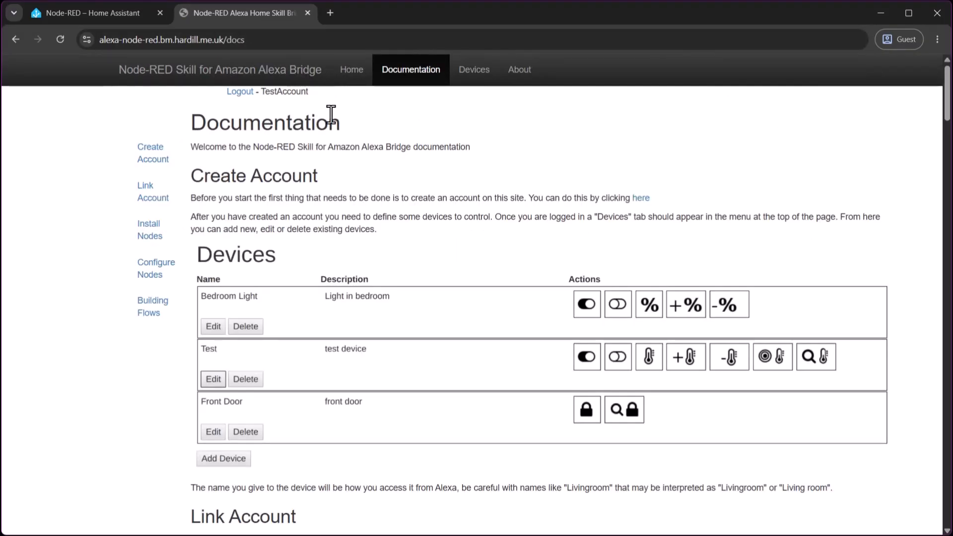
{"action": "scroll", "coordinate": [324, 169], "scroll_direction": "down", "scroll_amount": 20}
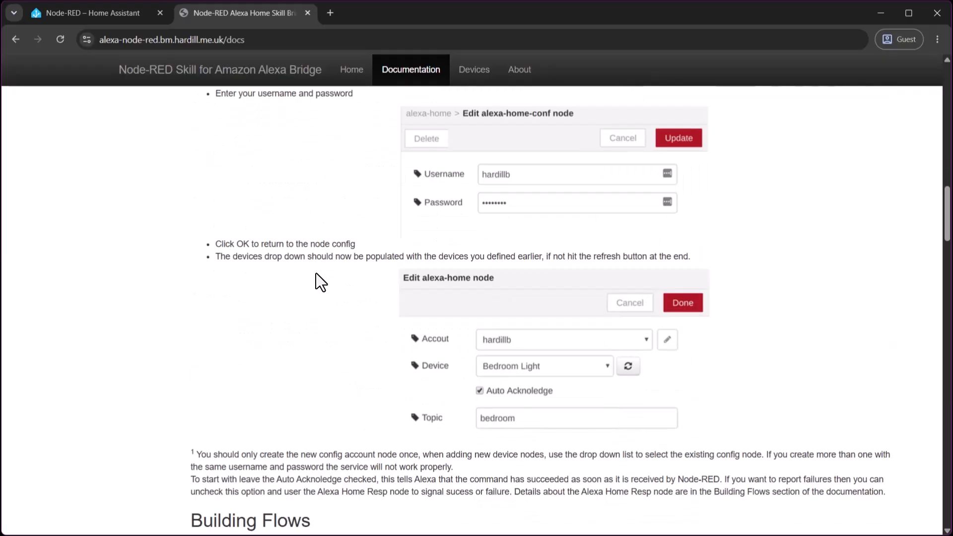
{"action": "scroll", "coordinate": [316, 273], "scroll_direction": "down", "scroll_amount": 7}
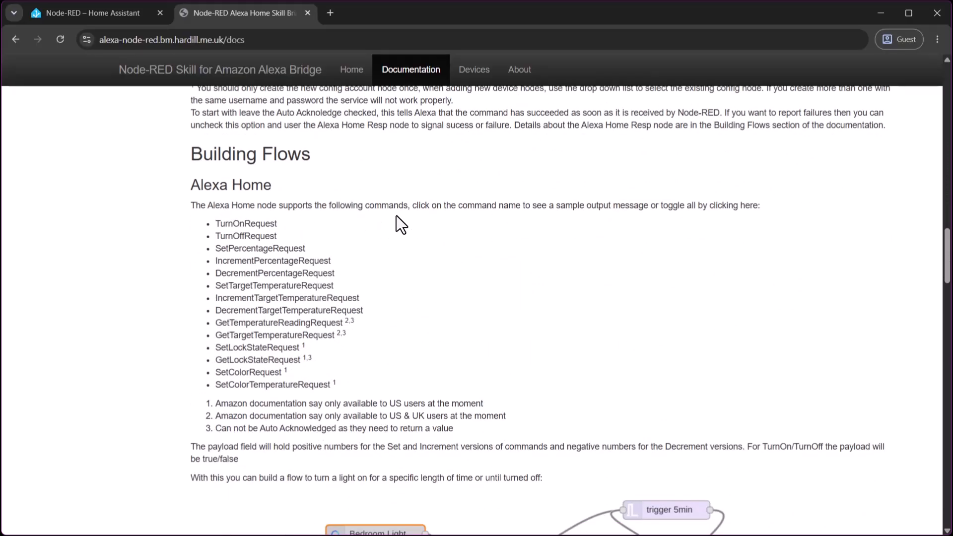
{"action": "left_click", "coordinate": [136, 17]}
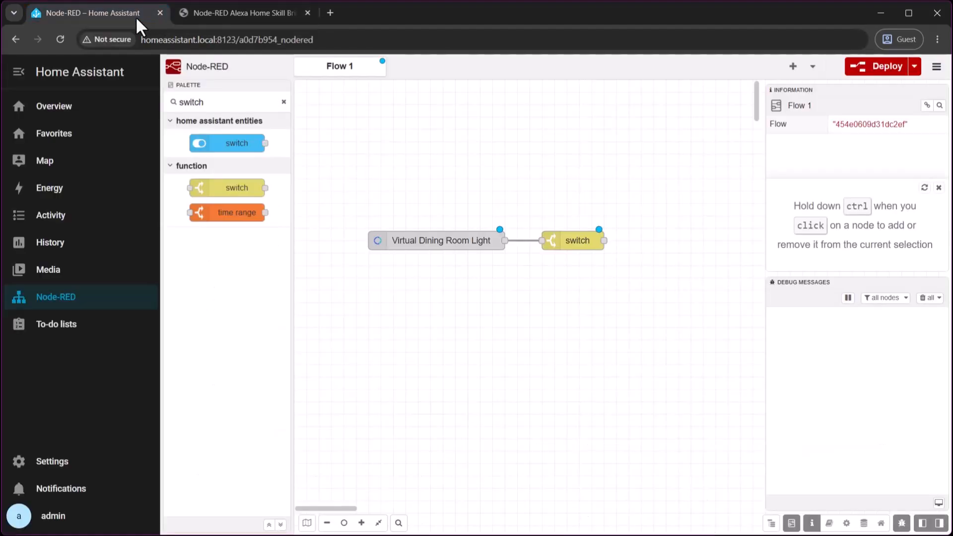
Make the switch node evaluate msg.command with one rule equal to TurnOnRequest and a second equal to TurnOffRequest
{"action": "left_click", "coordinate": [569, 242]}
{"action": "double_click", "coordinate": [569, 241]}
{"action": "left_click_drag", "start_coordinate": [600, 204], "coordinate": [531, 204]}
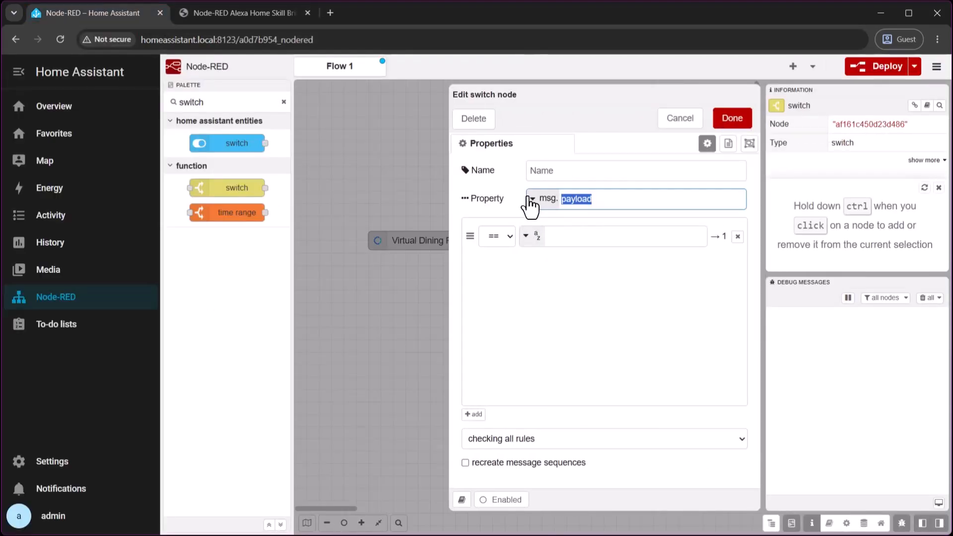
{"action": "type", "text": "command"}
{"action": "left_click", "coordinate": [553, 234]}
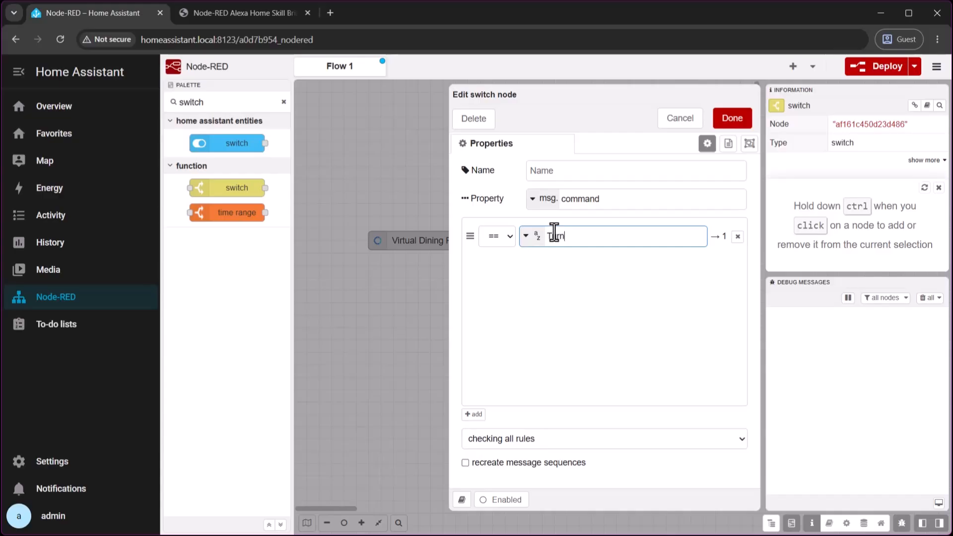
{"action": "type", "text": "TurnOnRequest"}
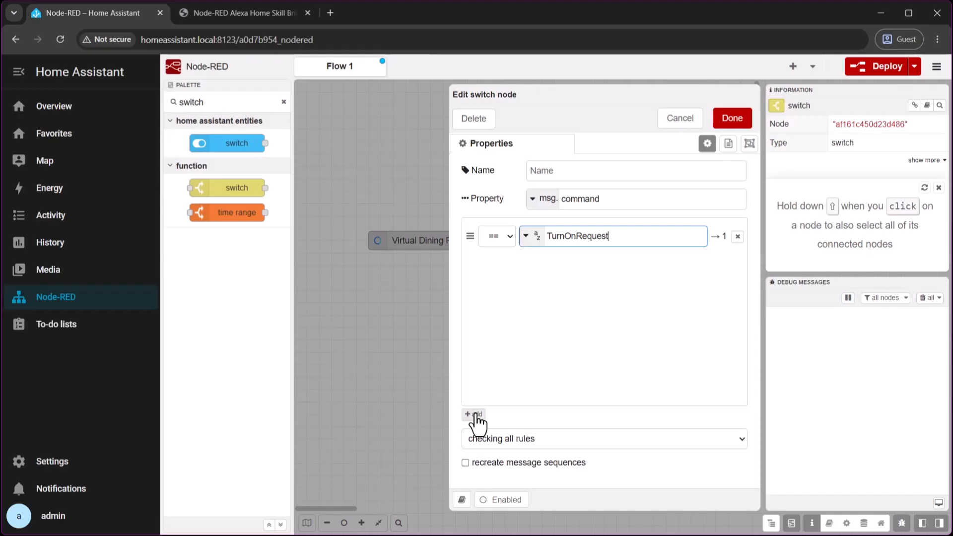
{"action": "left_click", "coordinate": [474, 415]}
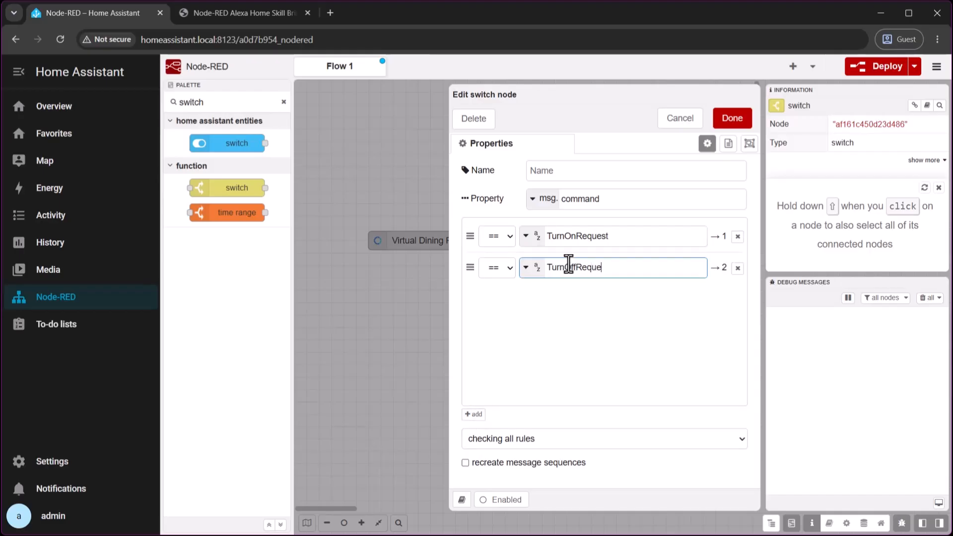
{"action": "left_click", "coordinate": [729, 119]}
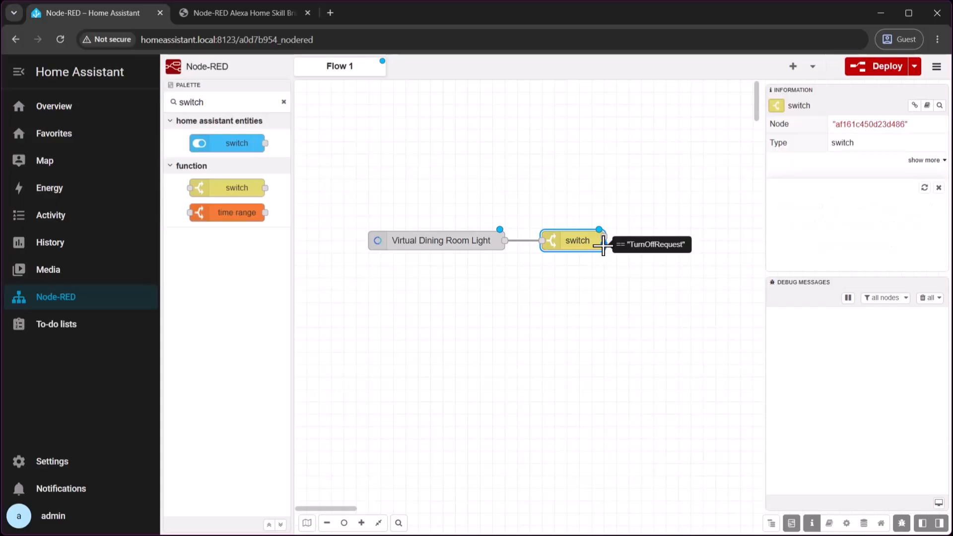
Add a Home Assistant action node up and to the right of the switch node and name it Turn On
{"action": "left_click_drag", "start_coordinate": [210, 101], "coordinate": [160, 103]}
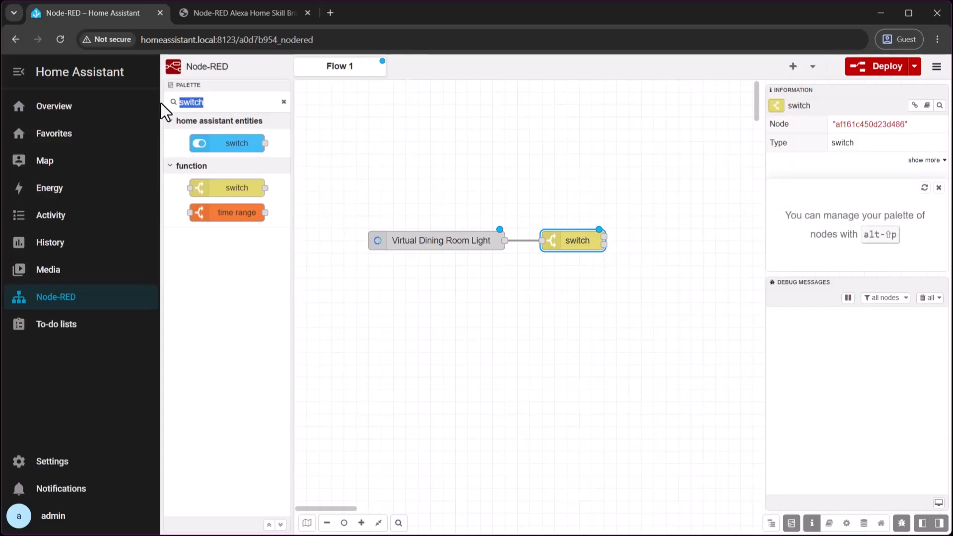
{"action": "type", "text": "action"}
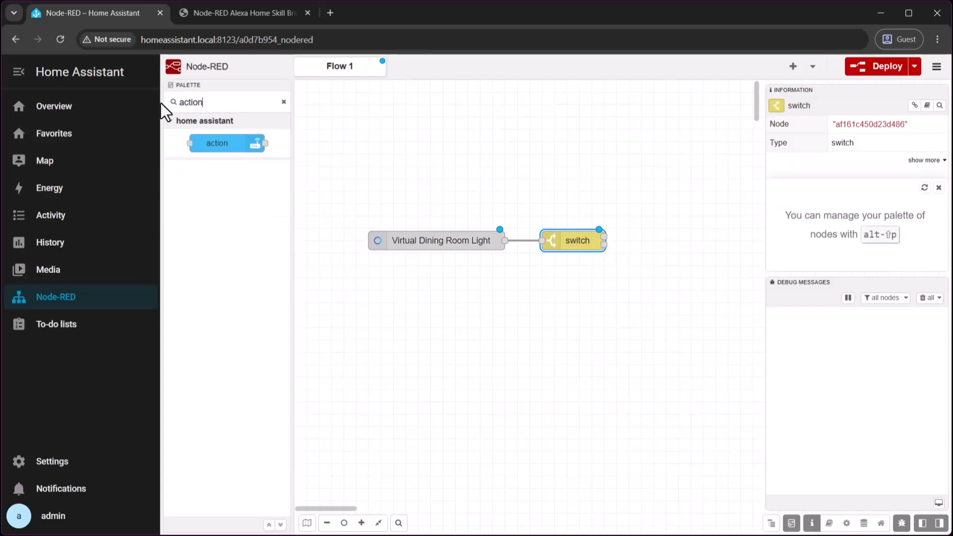
{"action": "left_click_drag", "start_coordinate": [241, 144], "coordinate": [682, 195]}
{"action": "double_click", "coordinate": [675, 195]}
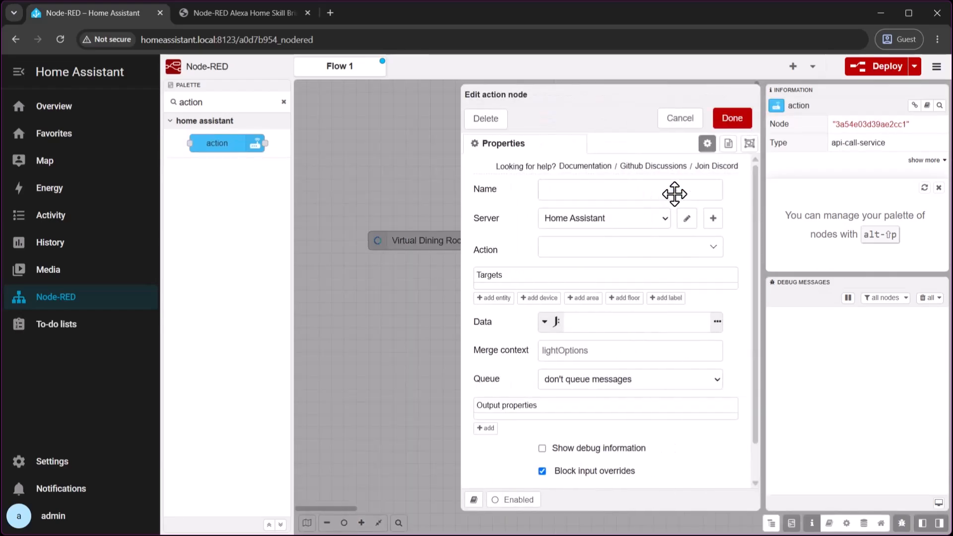
{"action": "left_click", "coordinate": [619, 188]}
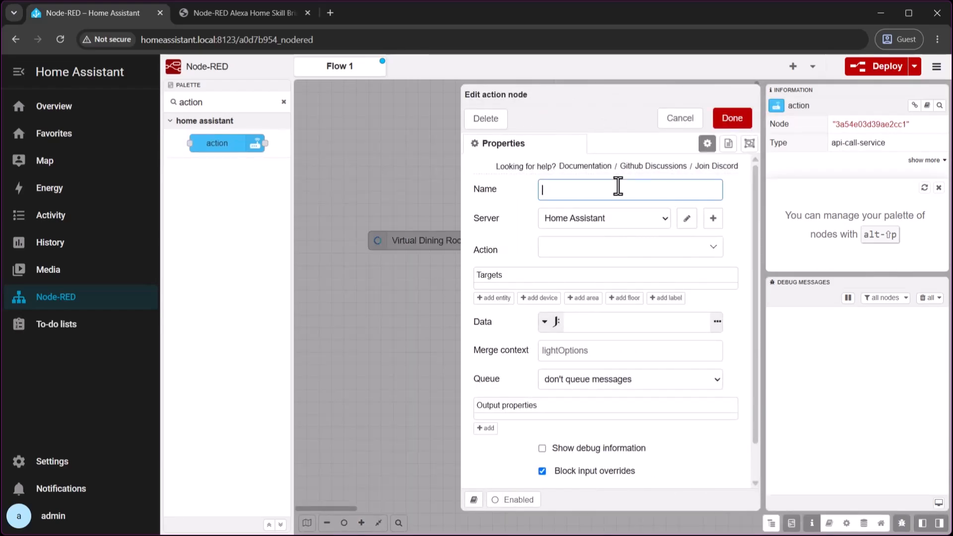
{"action": "type", "text": "Turn On"}
Make the Turn On node call light.turn_on for the Dining Room Light entity and wire the switch node's first output to it
{"action": "left_click", "coordinate": [611, 247]}
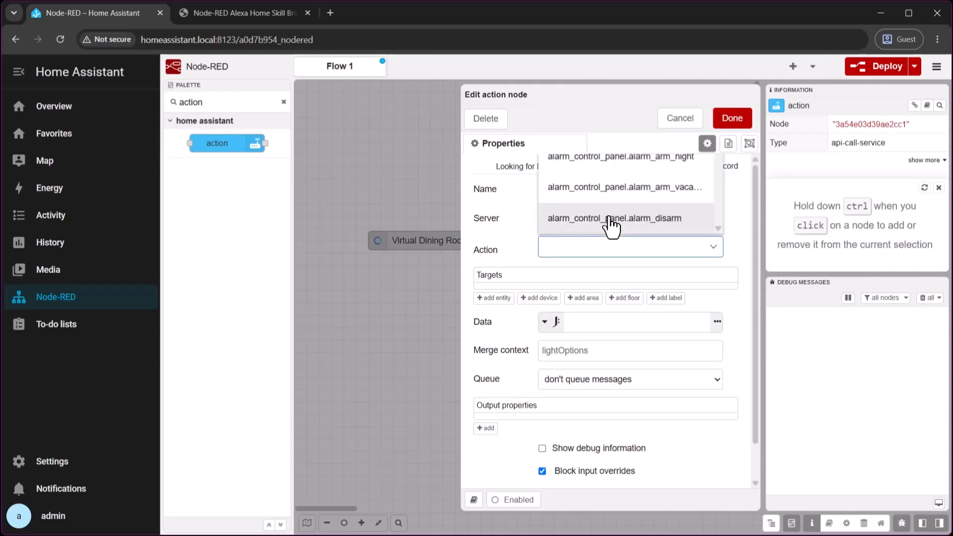
{"action": "type", "text": "light"}
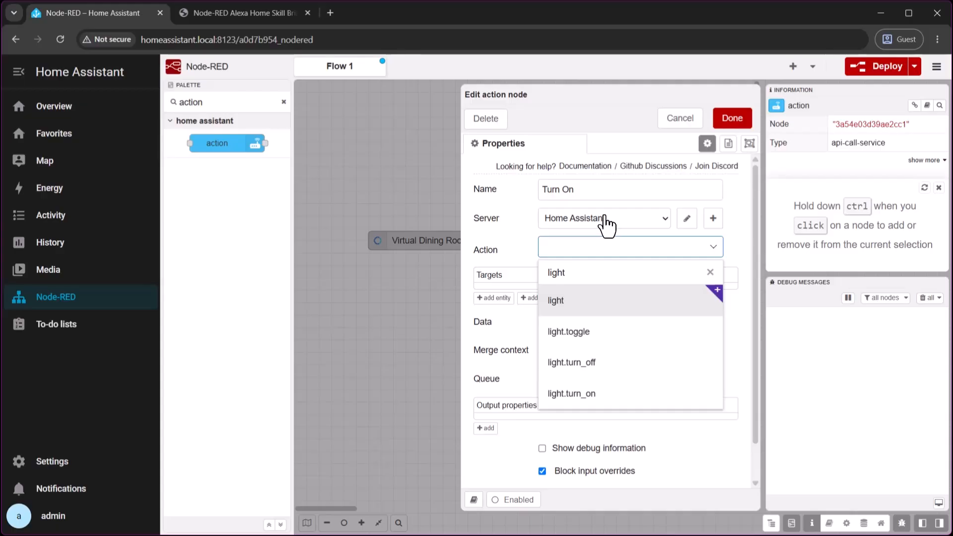
{"action": "left_click", "coordinate": [589, 394]}
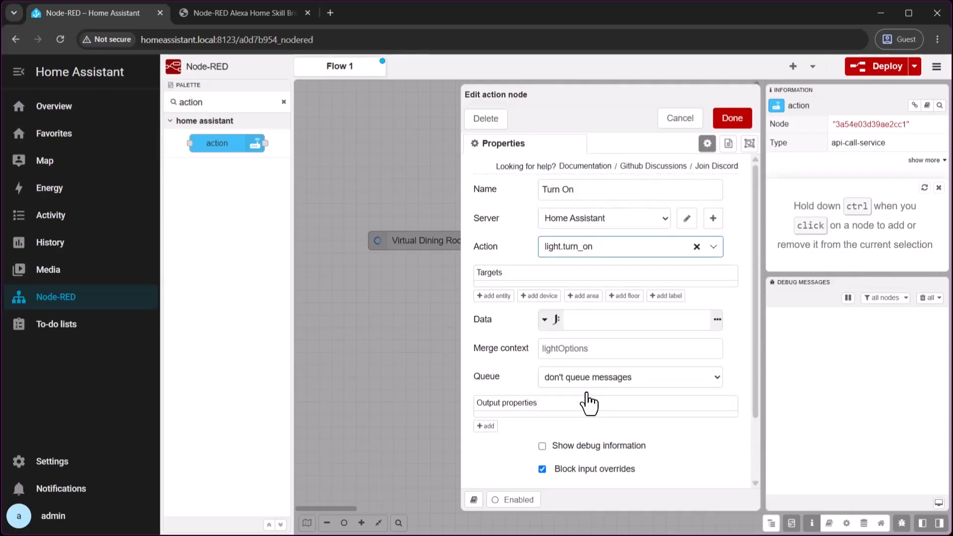
{"action": "left_click", "coordinate": [496, 296]}
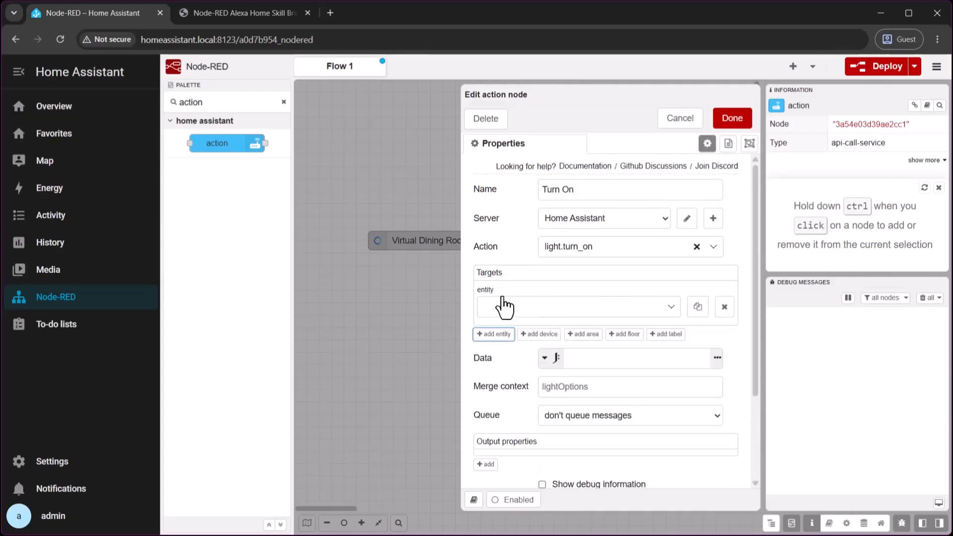
{"action": "left_click", "coordinate": [511, 308]}
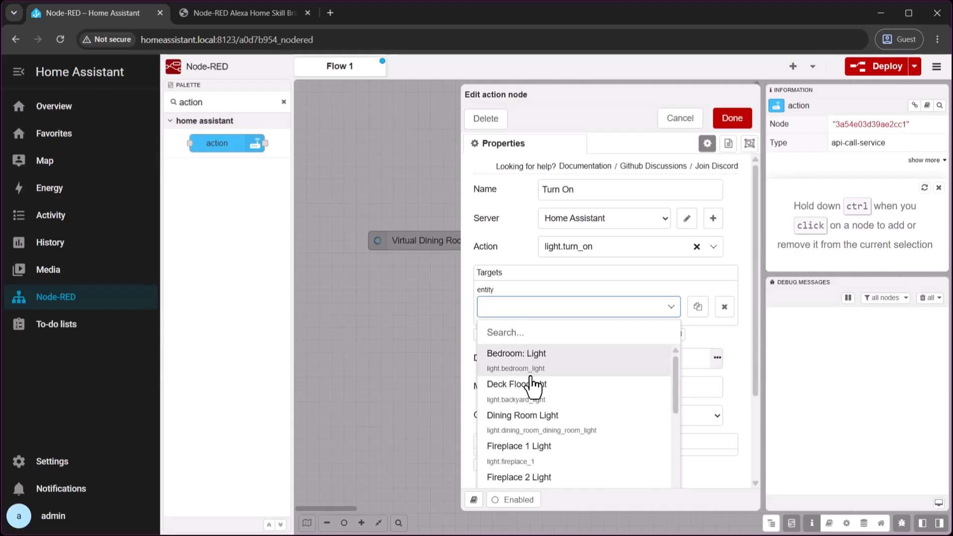
{"action": "left_click", "coordinate": [541, 423]}
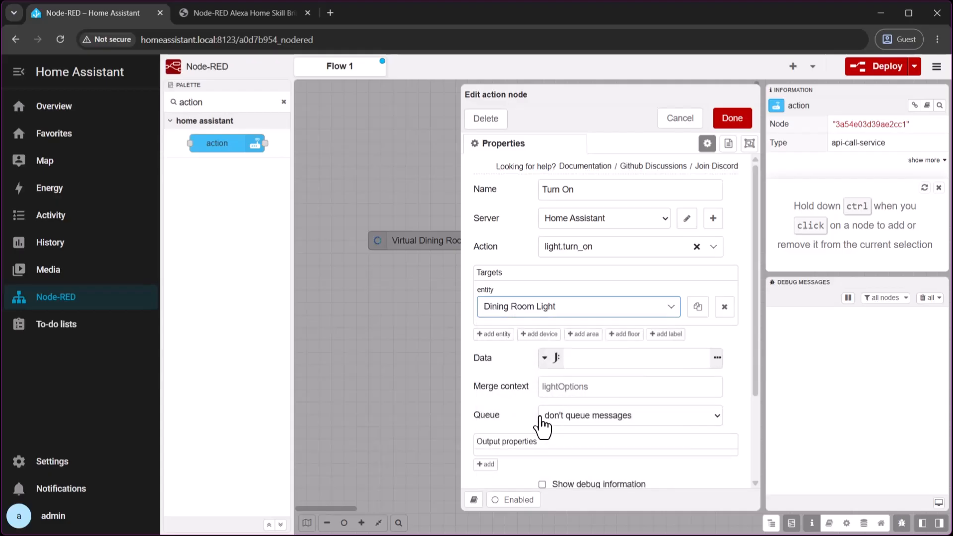
{"action": "left_click", "coordinate": [741, 122]}
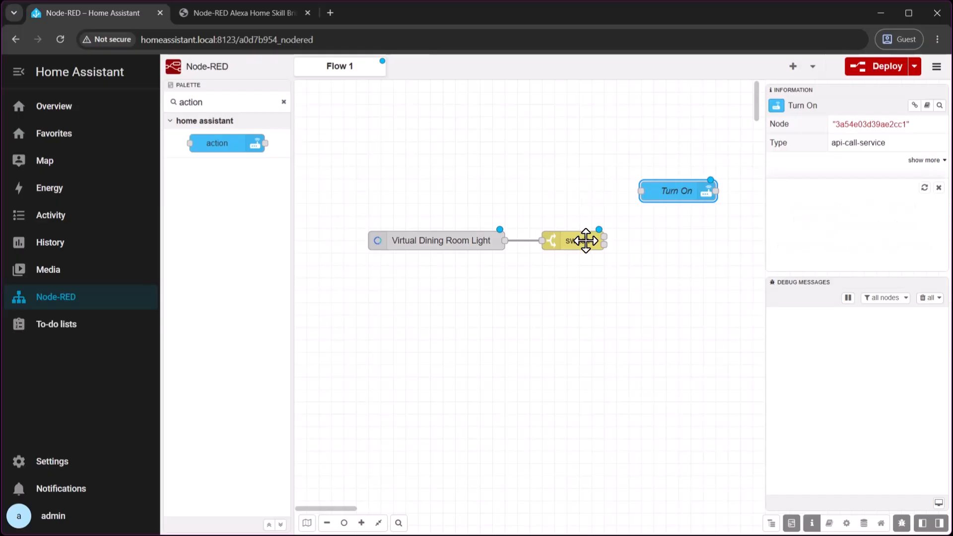
{"action": "left_click_drag", "start_coordinate": [604, 237], "coordinate": [642, 190]}
Add a second action node below the Turn On node and name it Turn Off
{"action": "left_click_drag", "start_coordinate": [218, 143], "coordinate": [686, 253]}
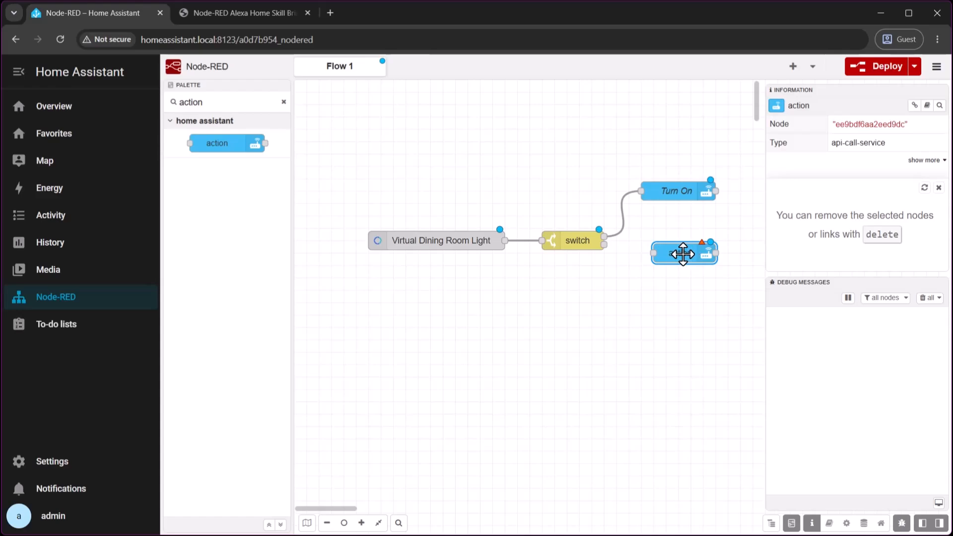
{"action": "double_click", "coordinate": [683, 254]}
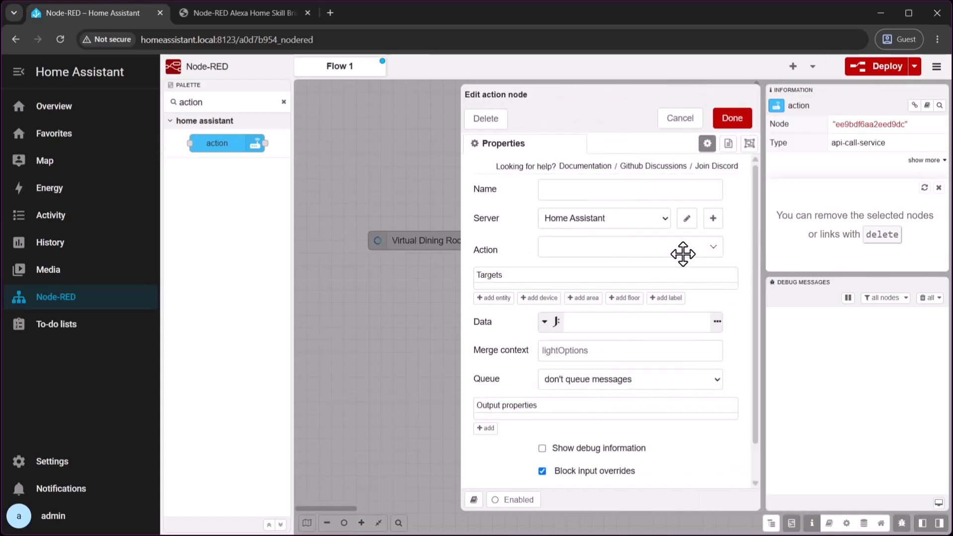
{"action": "left_click", "coordinate": [607, 192]}
{"action": "type", "text": "Turn Off"}
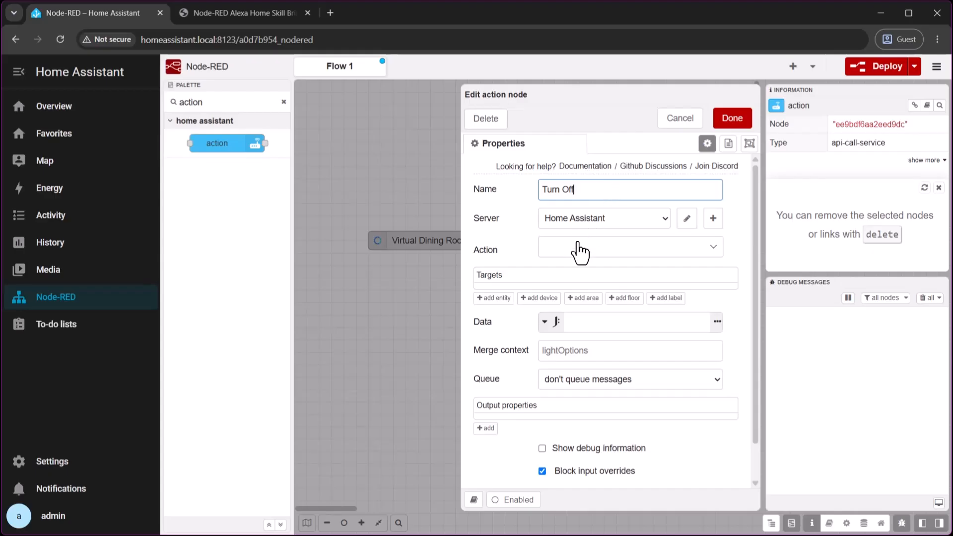
Make the Turn Off node call light.turn_off for the Dining Room Light entity and wire the switch node's second output to it
{"action": "left_click", "coordinate": [579, 252]}
{"action": "type", "text": "light"}
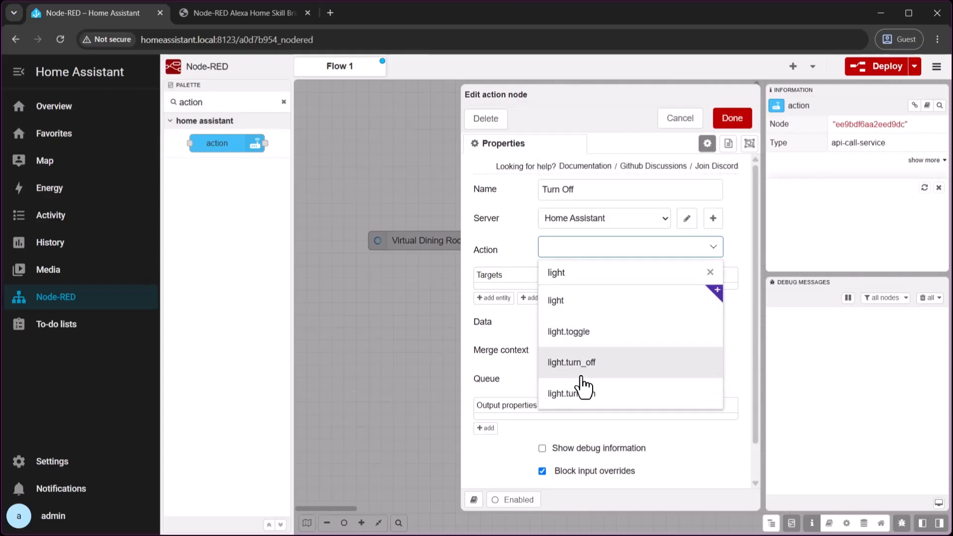
{"action": "left_click", "coordinate": [582, 372]}
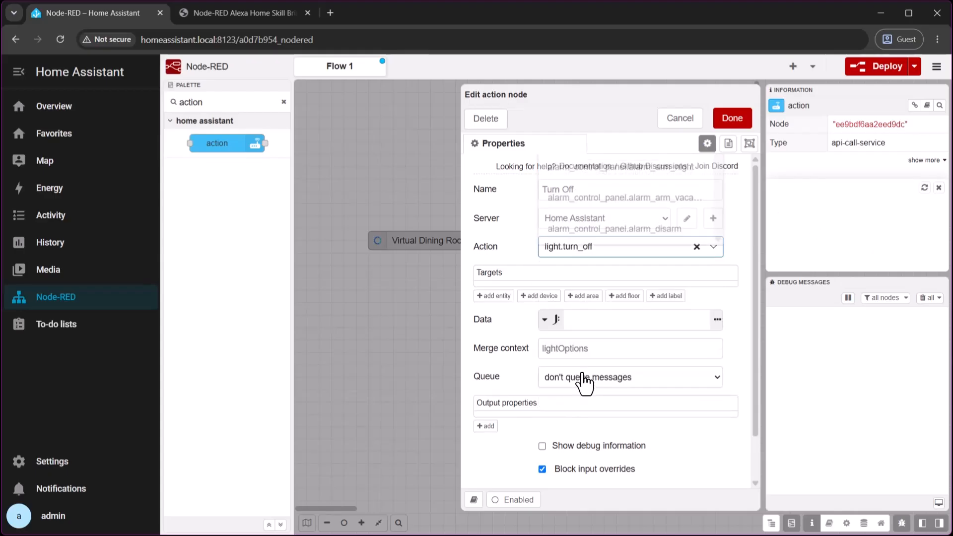
{"action": "left_click", "coordinate": [494, 297]}
{"action": "left_click", "coordinate": [511, 310]}
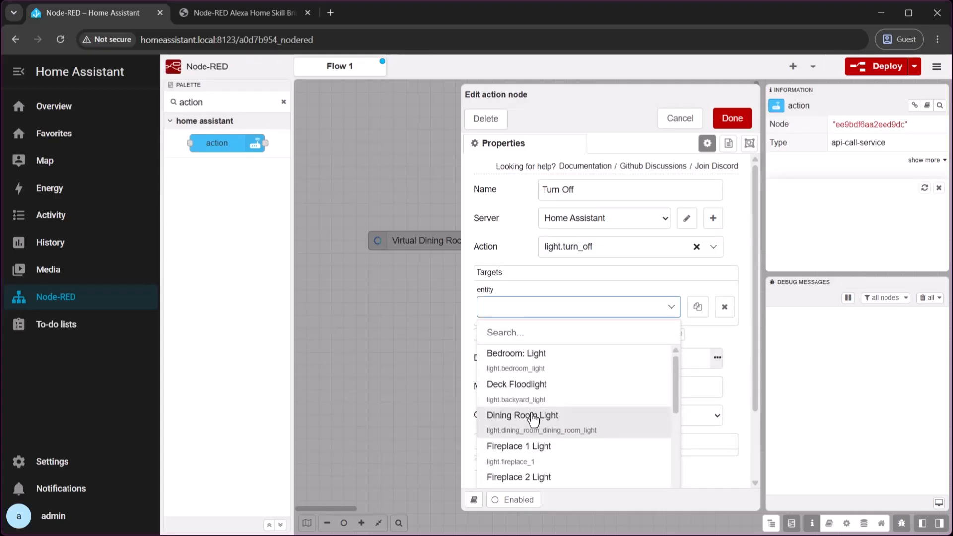
{"action": "left_click", "coordinate": [532, 416]}
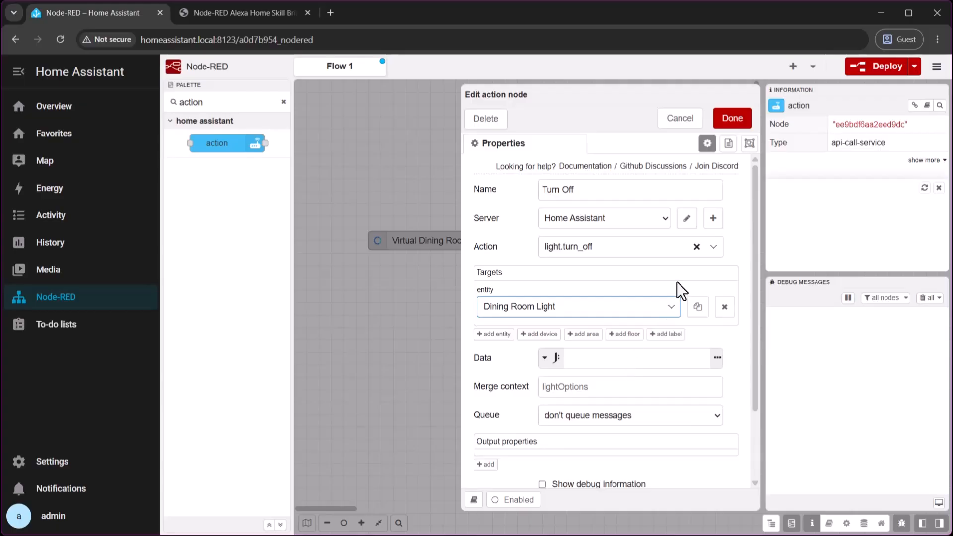
{"action": "left_click", "coordinate": [734, 119]}
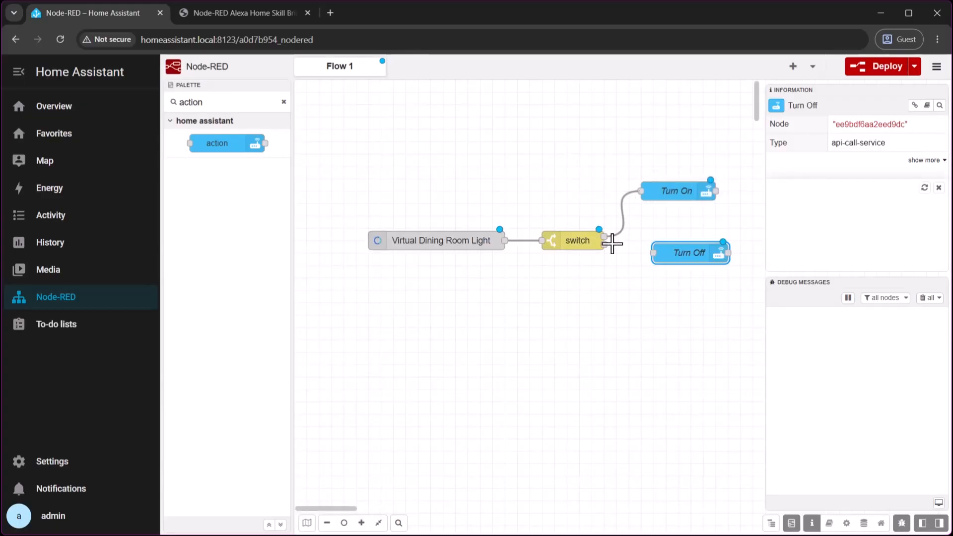
{"action": "left_click_drag", "start_coordinate": [605, 244], "coordinate": [660, 255]}
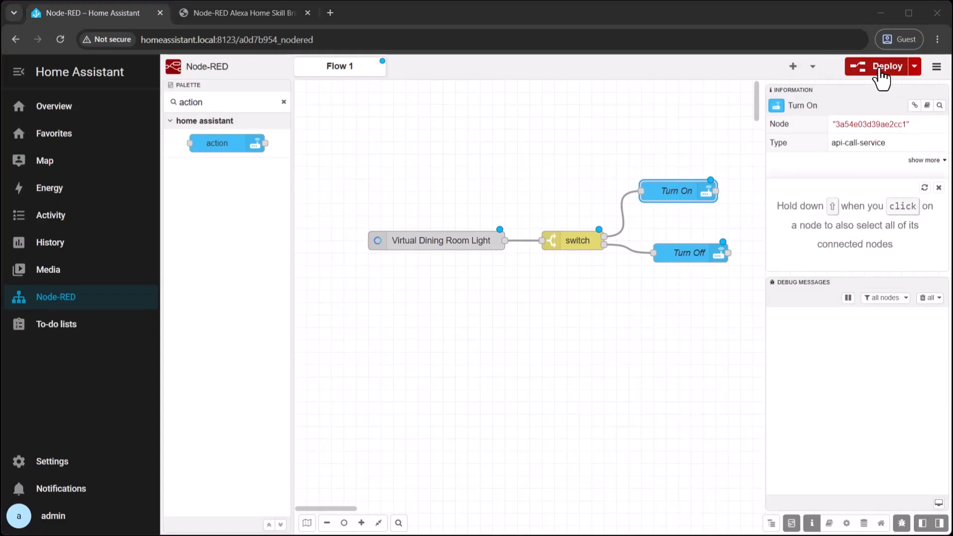
Deploy the flow and test it by turning on the Virtual Dining Room Light in the Alexa app
{"action": "left_click", "coordinate": [881, 72]}
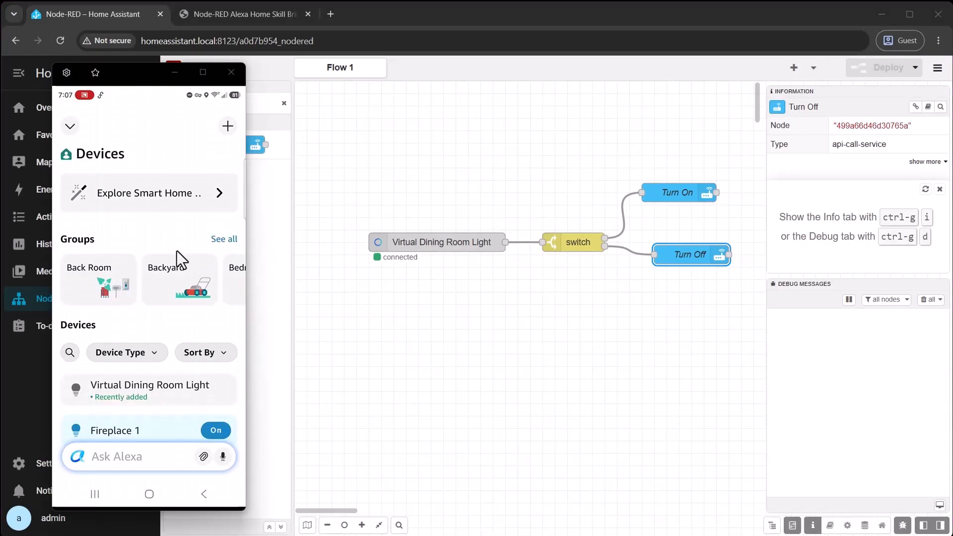
{"action": "left_click", "coordinate": [131, 390]}
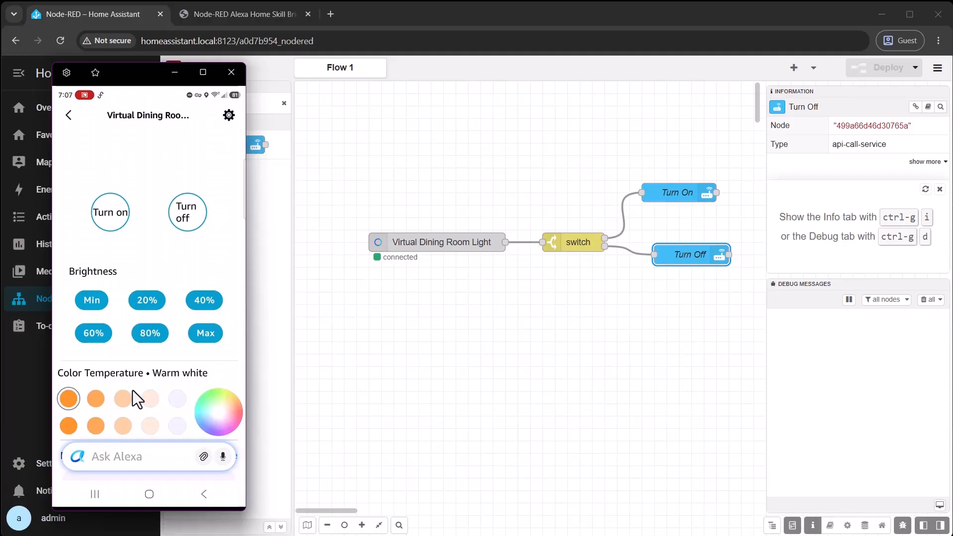
{"action": "left_click", "coordinate": [106, 212]}
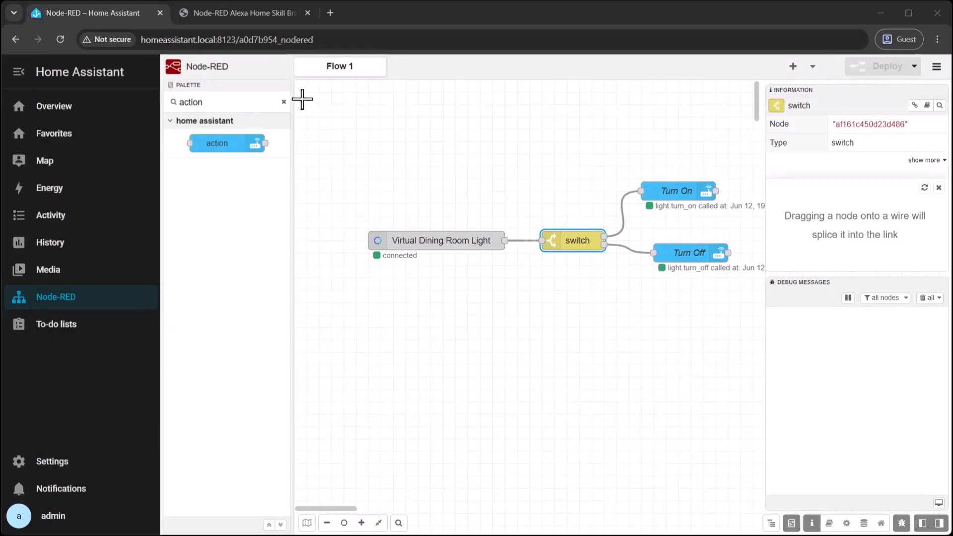
Return to the Node-RED Alexa bridge documentation to check the other supported Alexa Home commands
{"action": "left_click", "coordinate": [266, 17]}
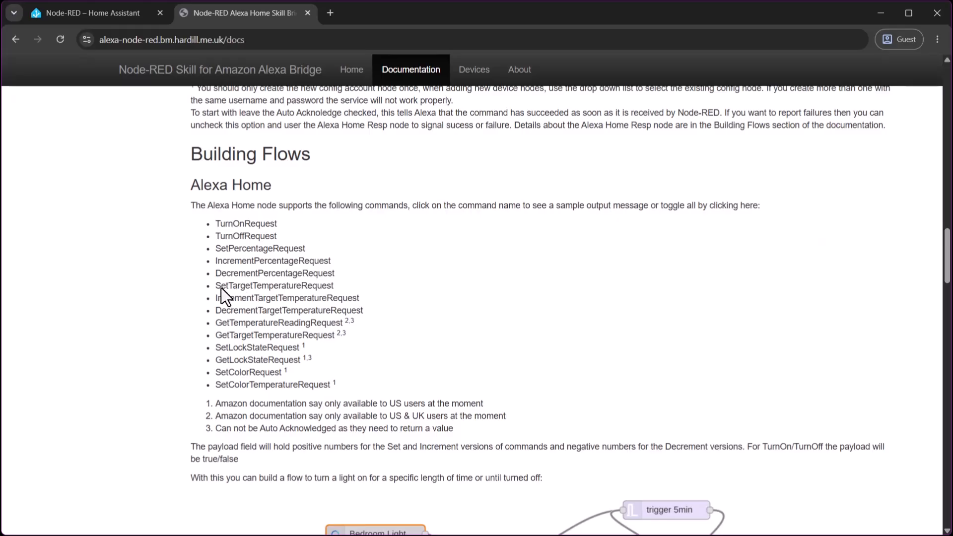